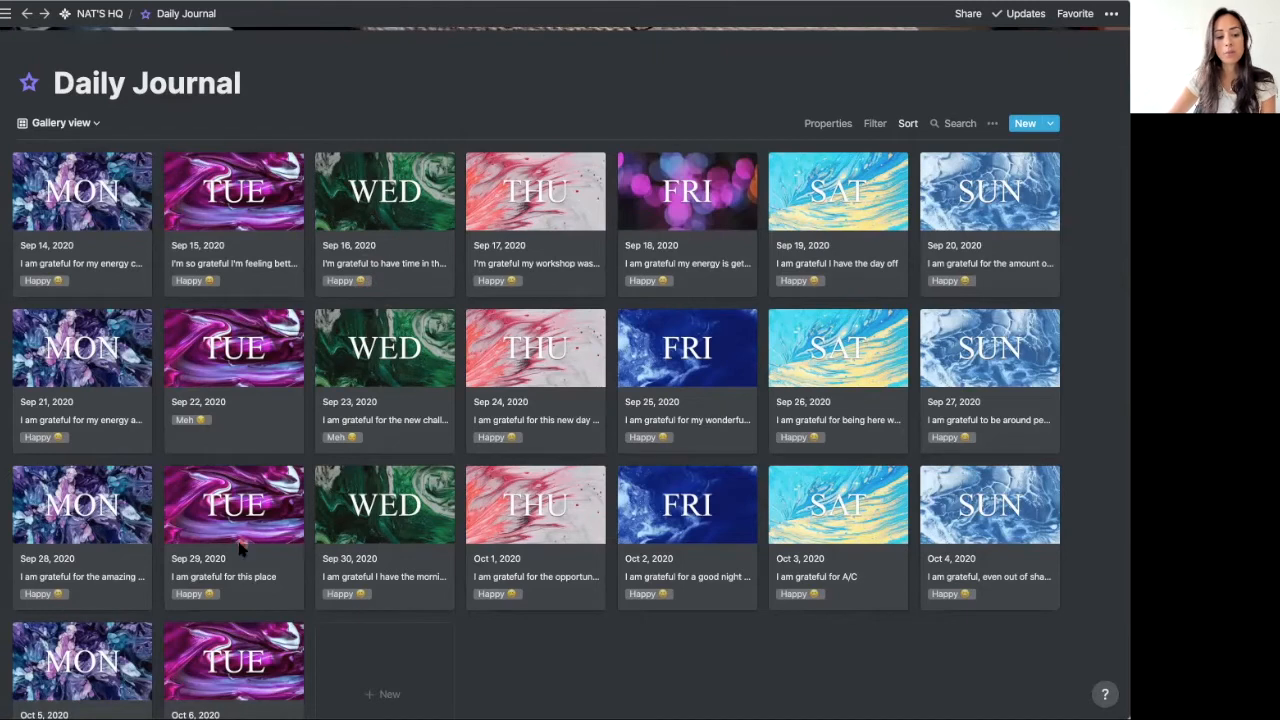
# Look over the dated entries in the Daily Journal gallery.
pyautogui.scroll(-2, 406, 455)
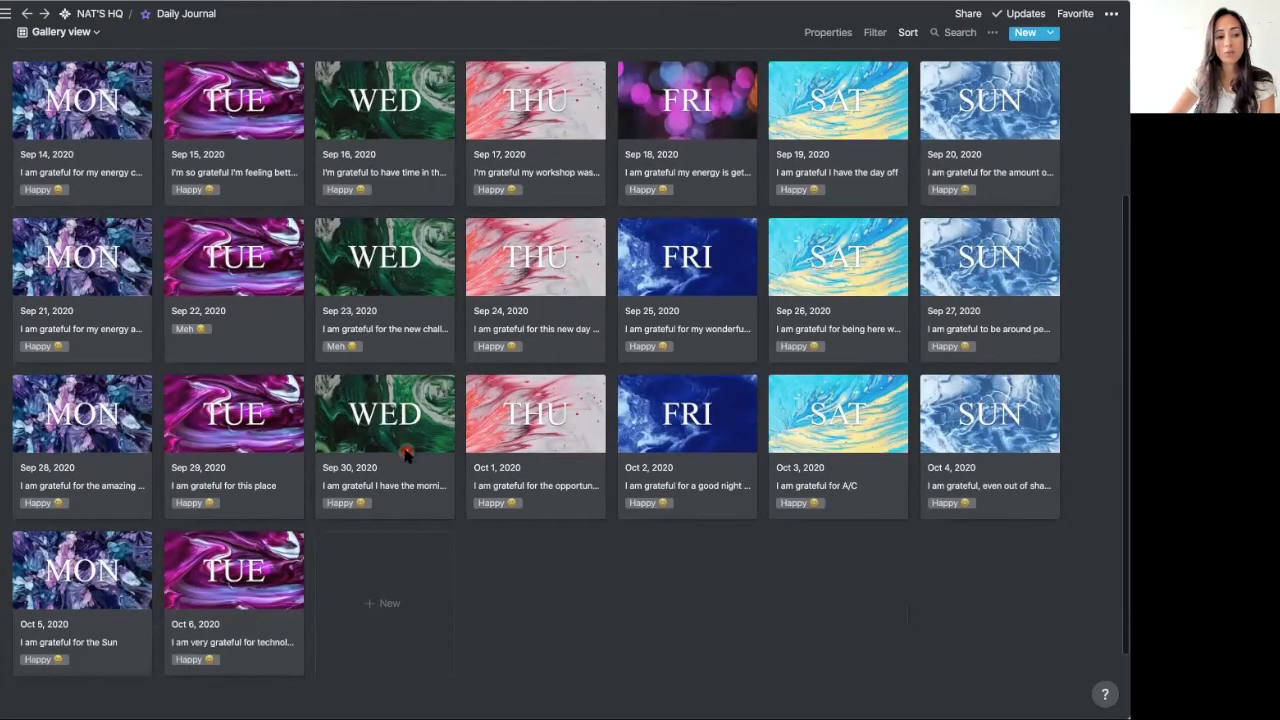
pyautogui.scroll(1, 406, 455)
pyautogui.scroll(-2, 300, 480)
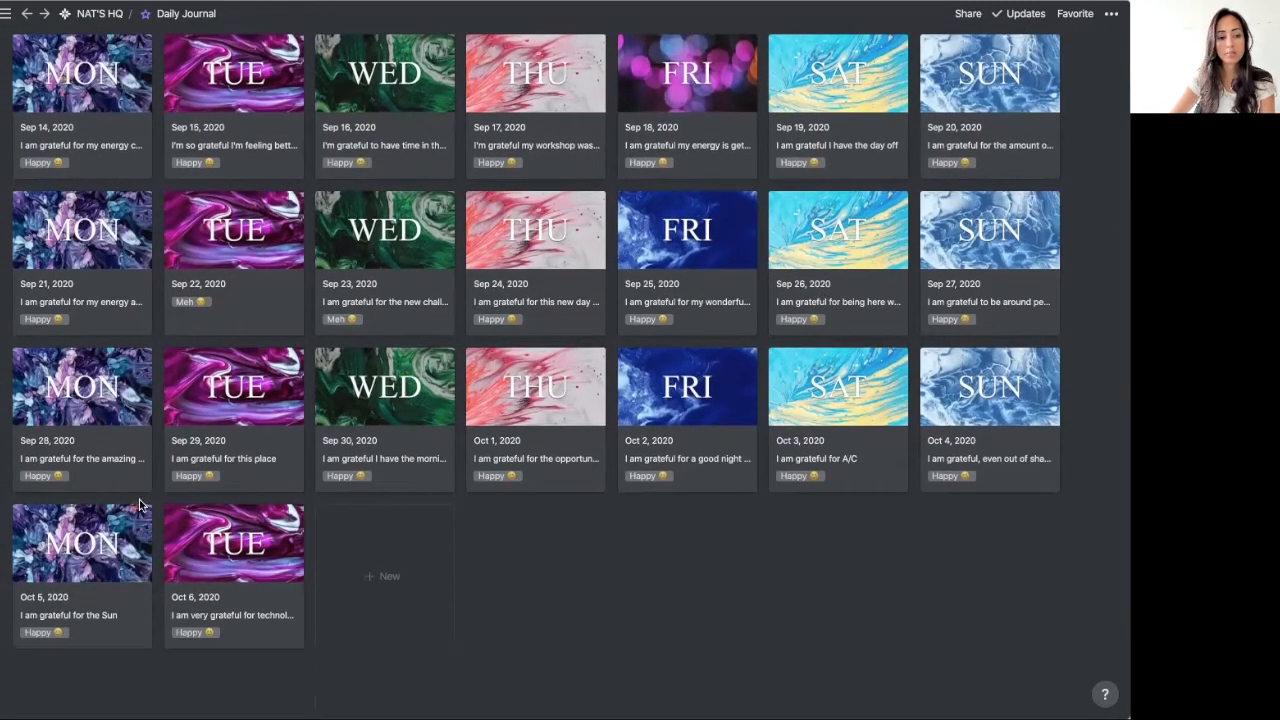
pyautogui.scroll(2, 643, 529)
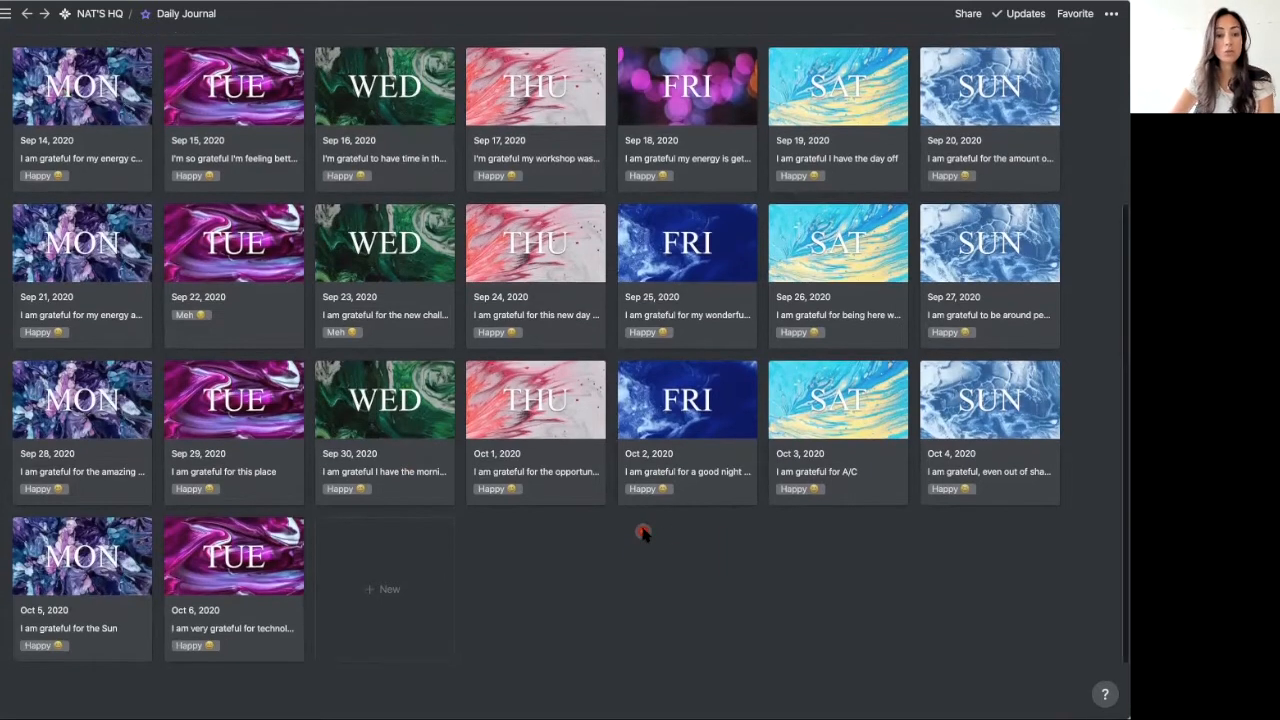
pyautogui.scroll(3, 591, 474)
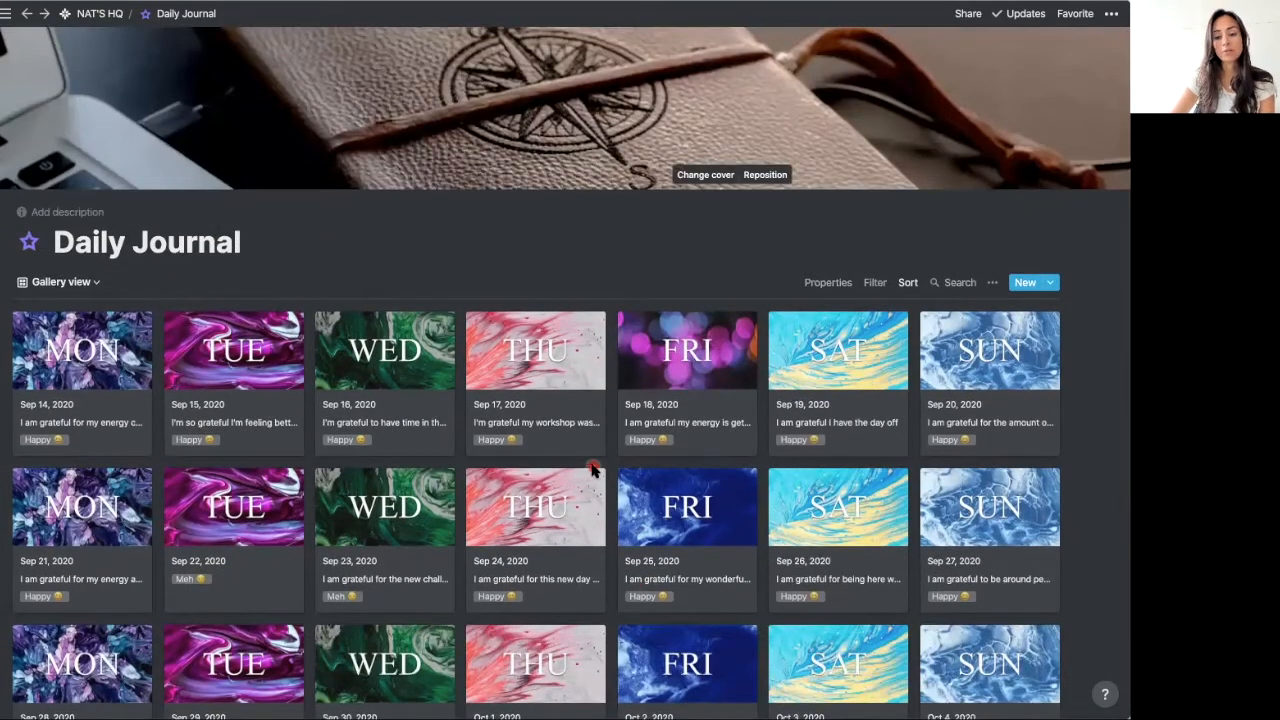
pyautogui.scroll(-2, 437, 401)
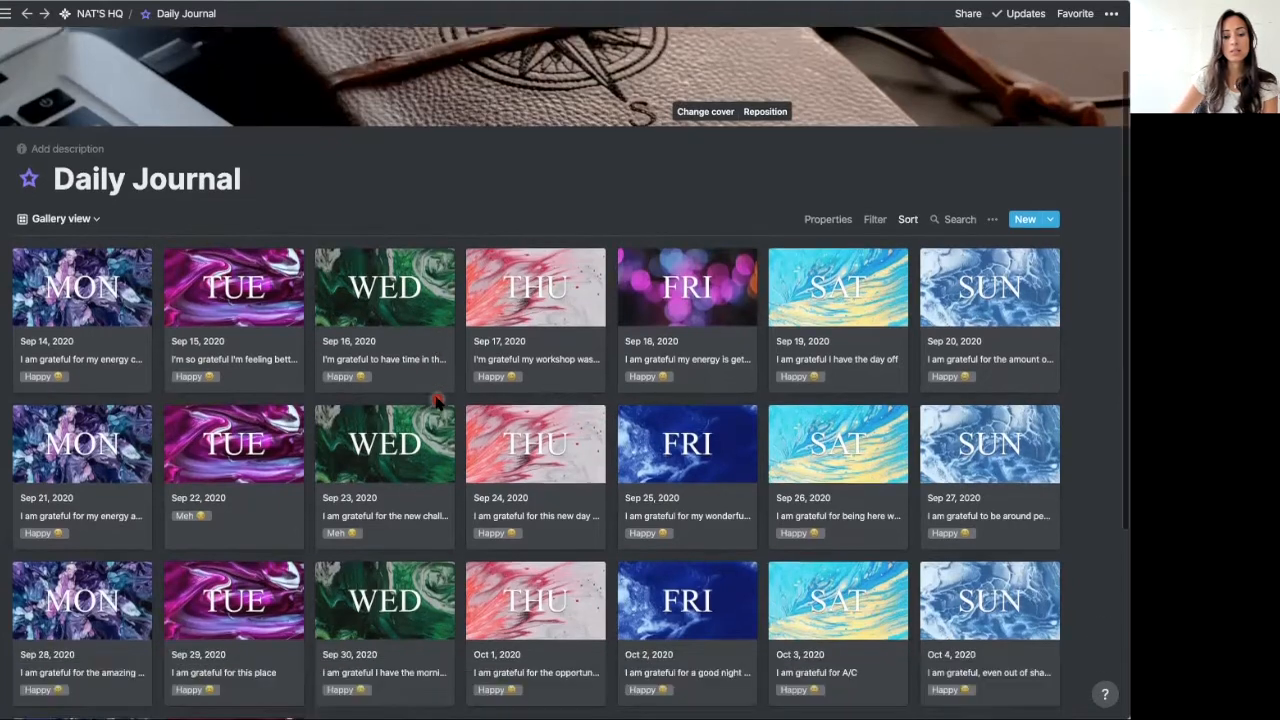
pyautogui.scroll(-2, 437, 401)
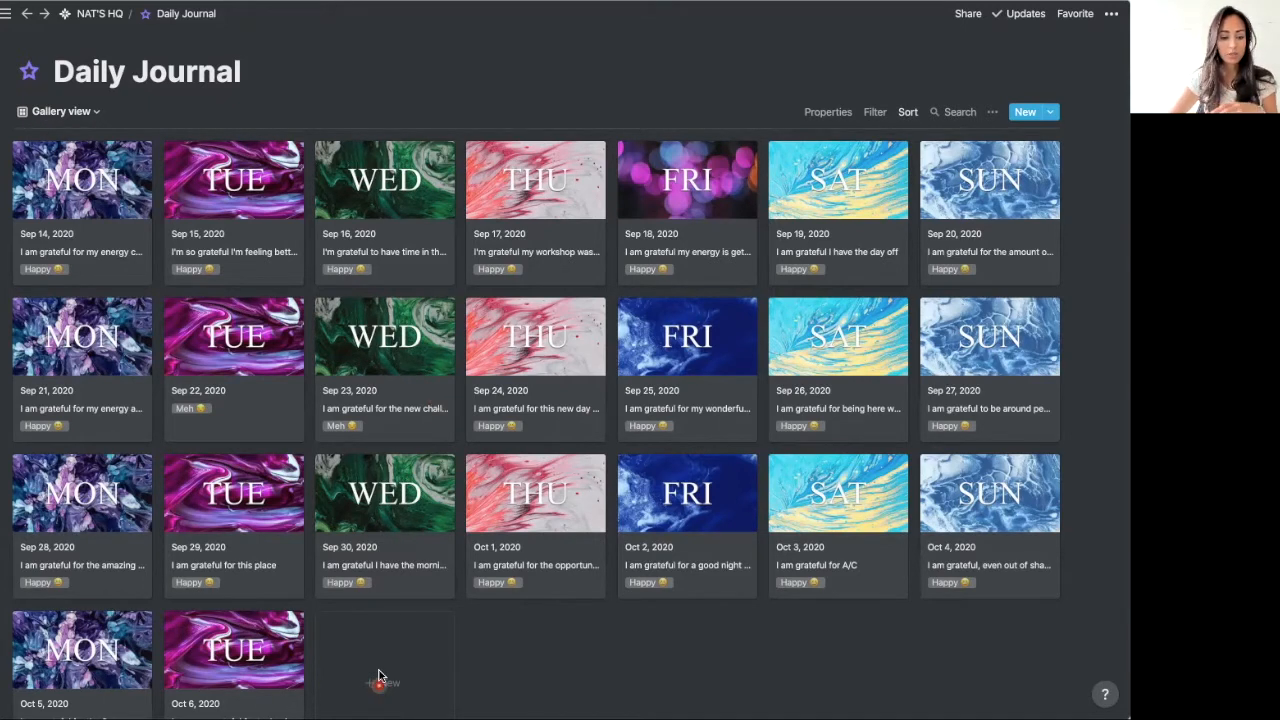
# Create a new Daily Journal entry, opened as a full page, and title it "Oct 6th".
pyautogui.scroll(-2, 376, 650)
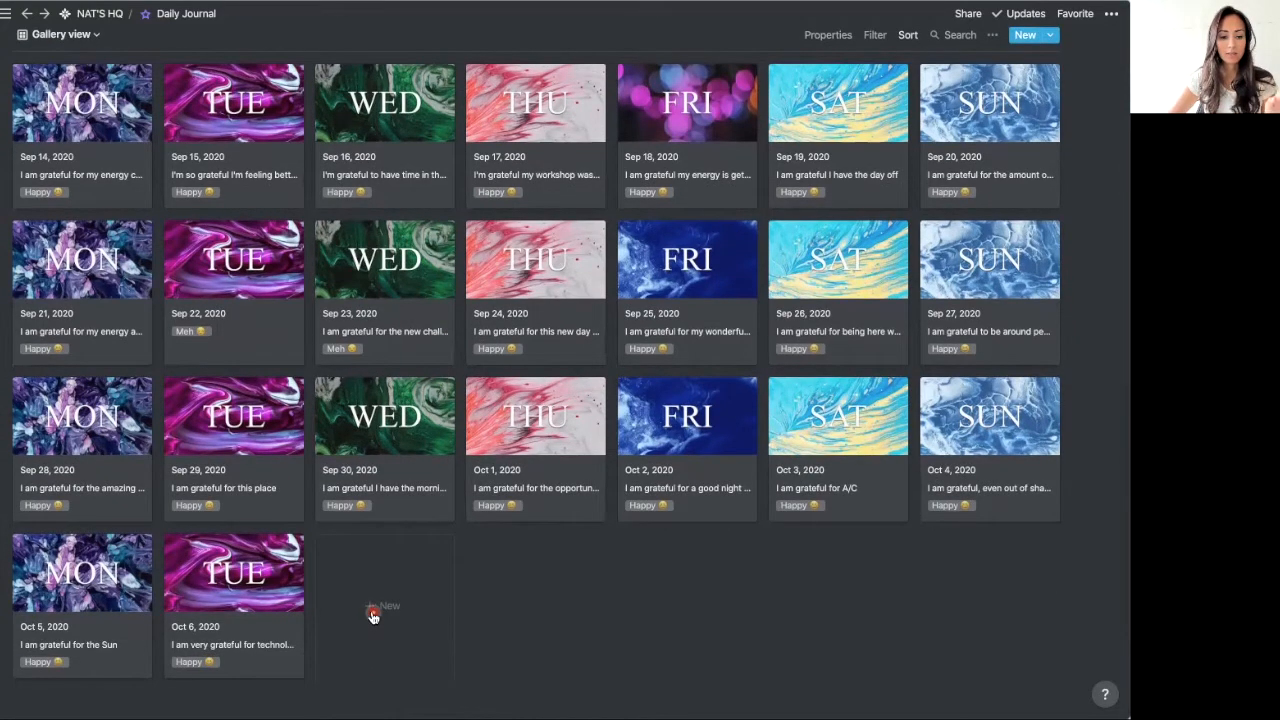
pyautogui.click(372, 612)
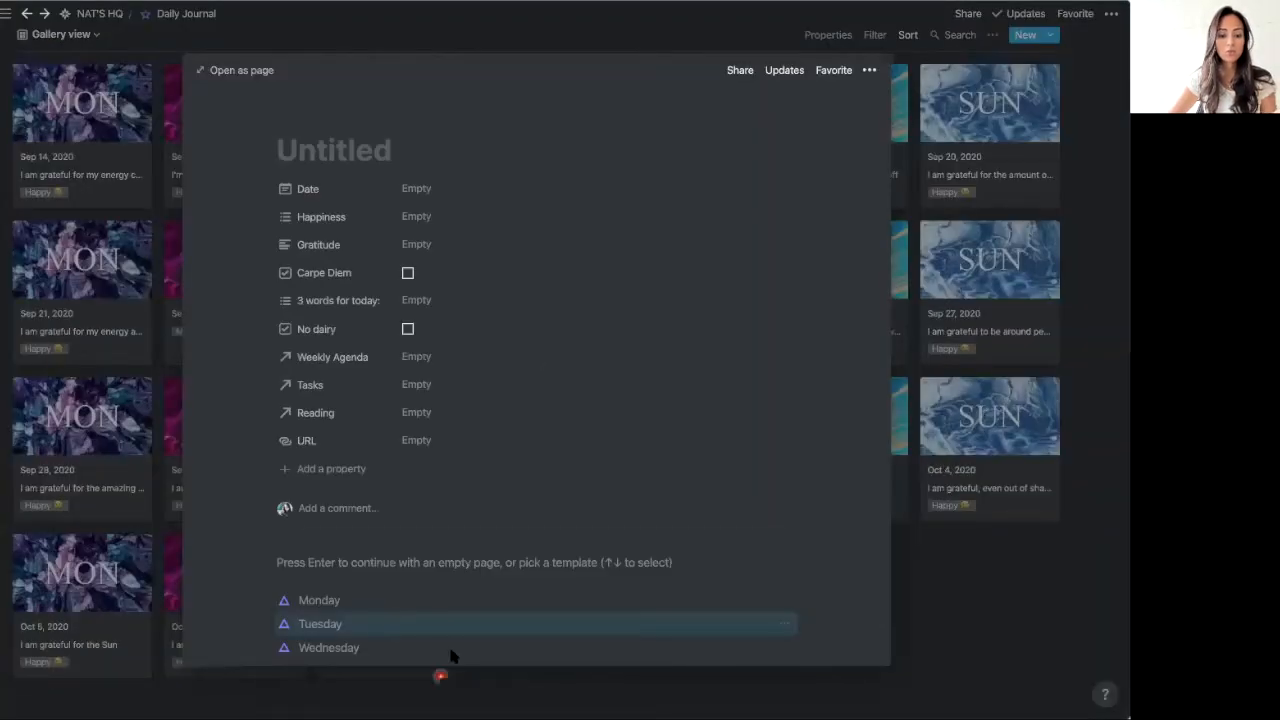
pyautogui.click(232, 74)
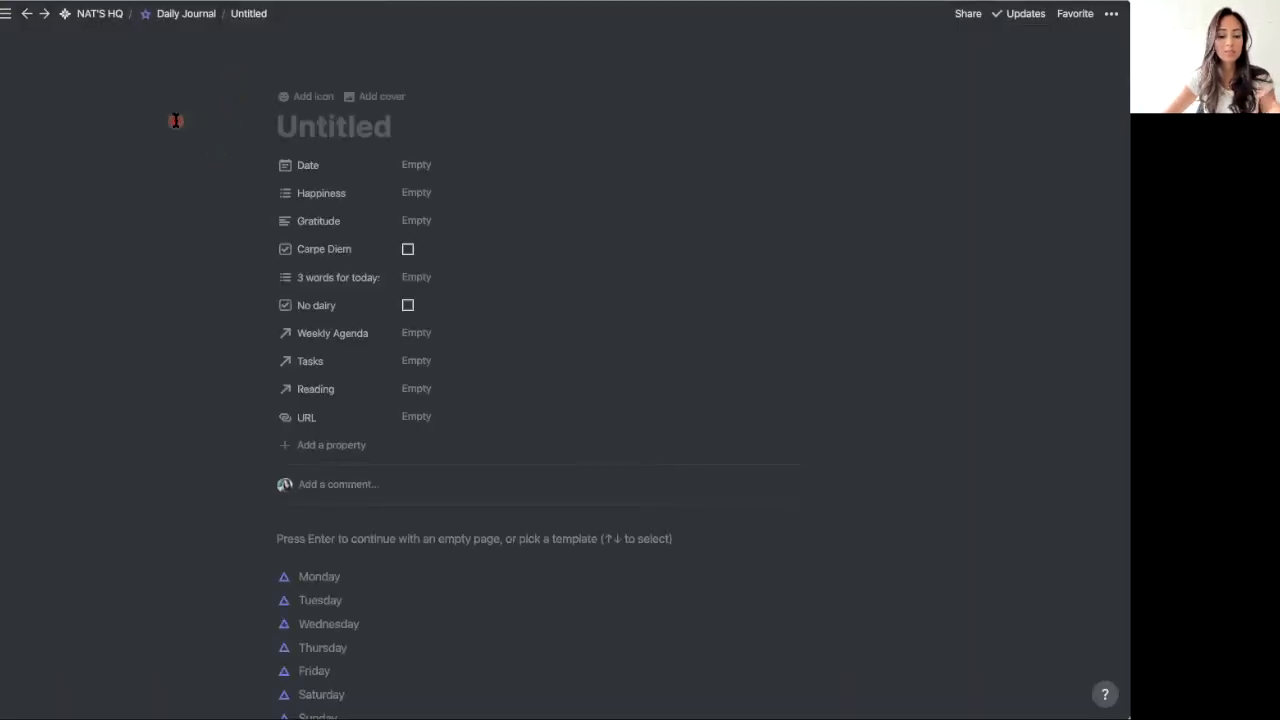
pyautogui.write('Oct ')
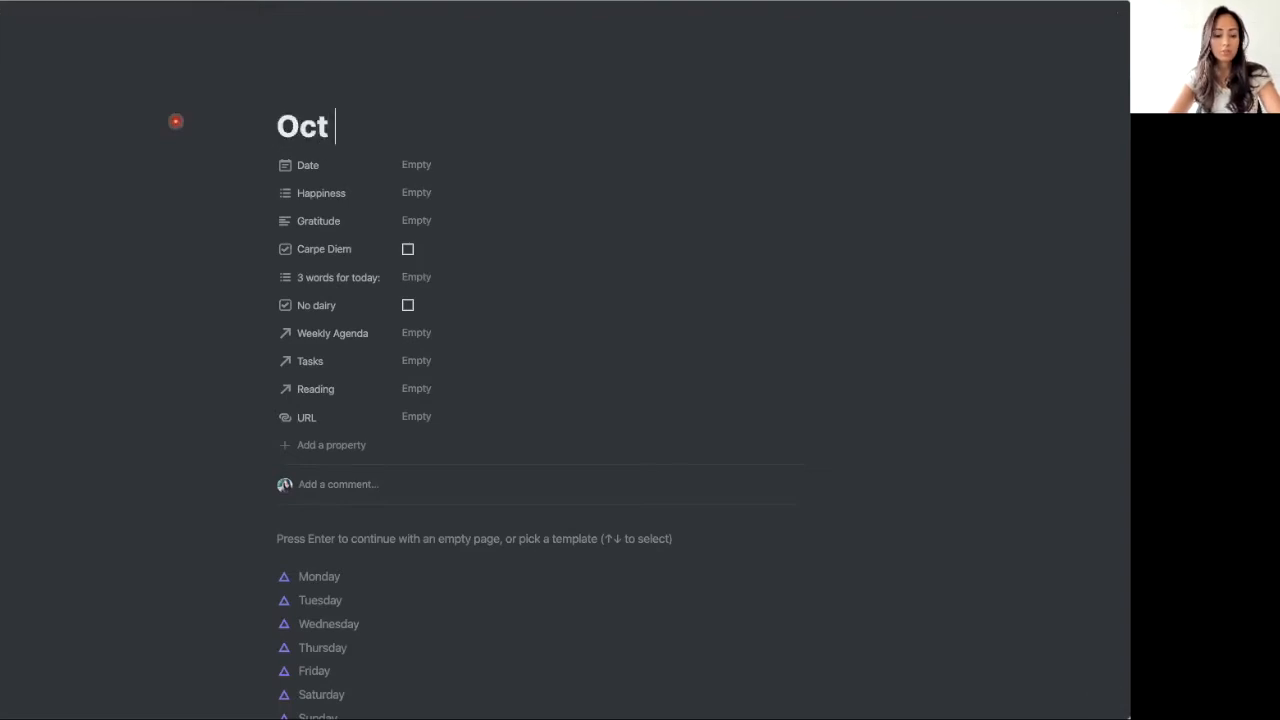
pyautogui.write('6th')
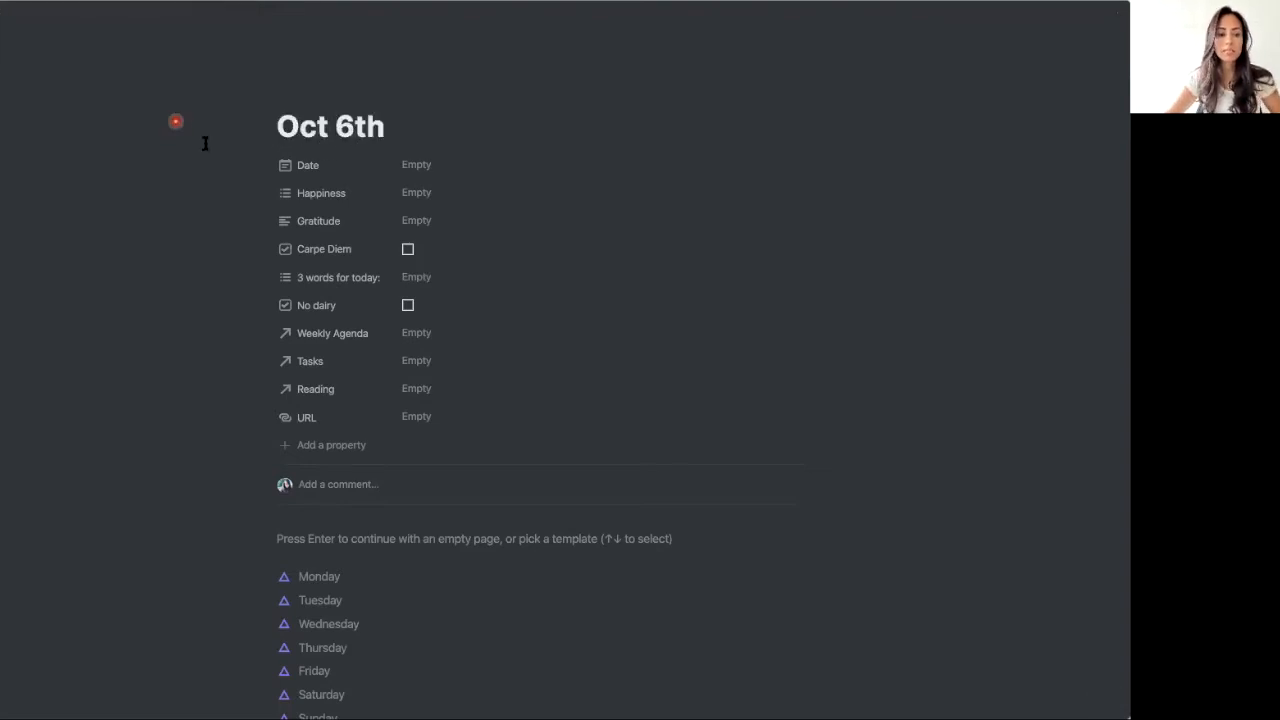
# Set the entry's Date to Oct 6, 2020 and its Happiness to Happy.
pyautogui.click(412, 166)
pyautogui.click(470, 295)
pyautogui.click(375, 178)
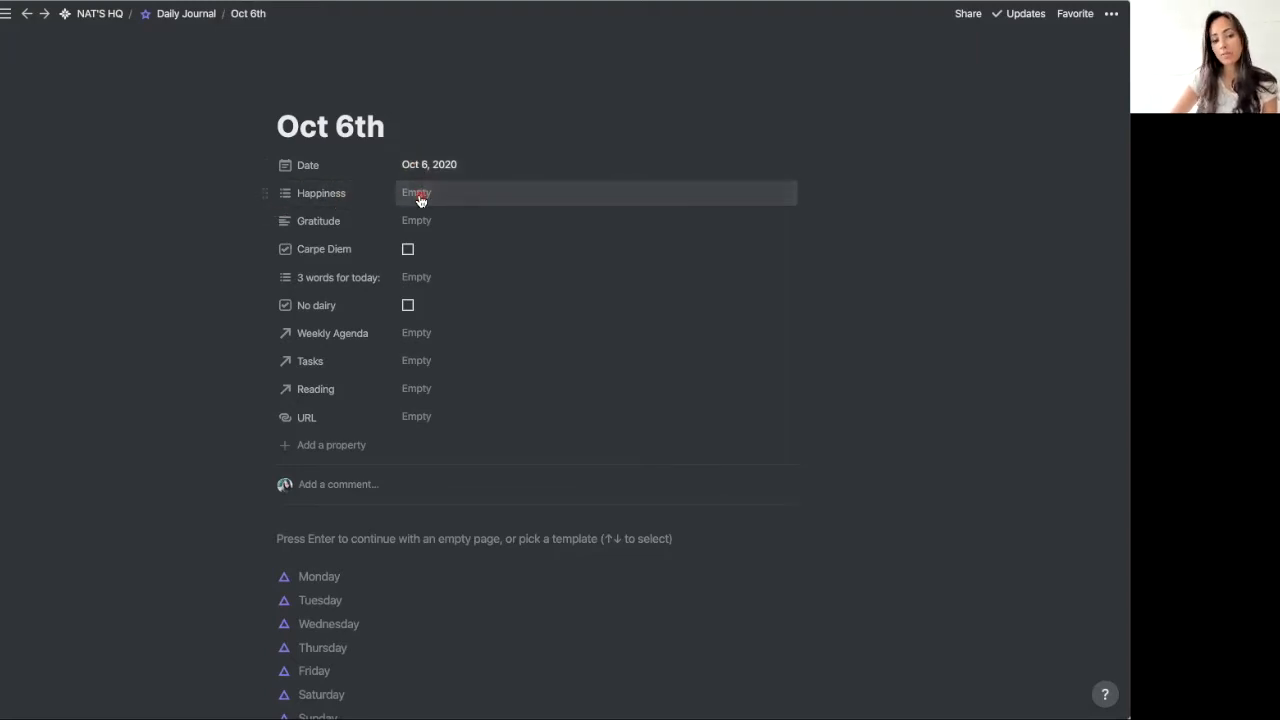
pyautogui.click(420, 198)
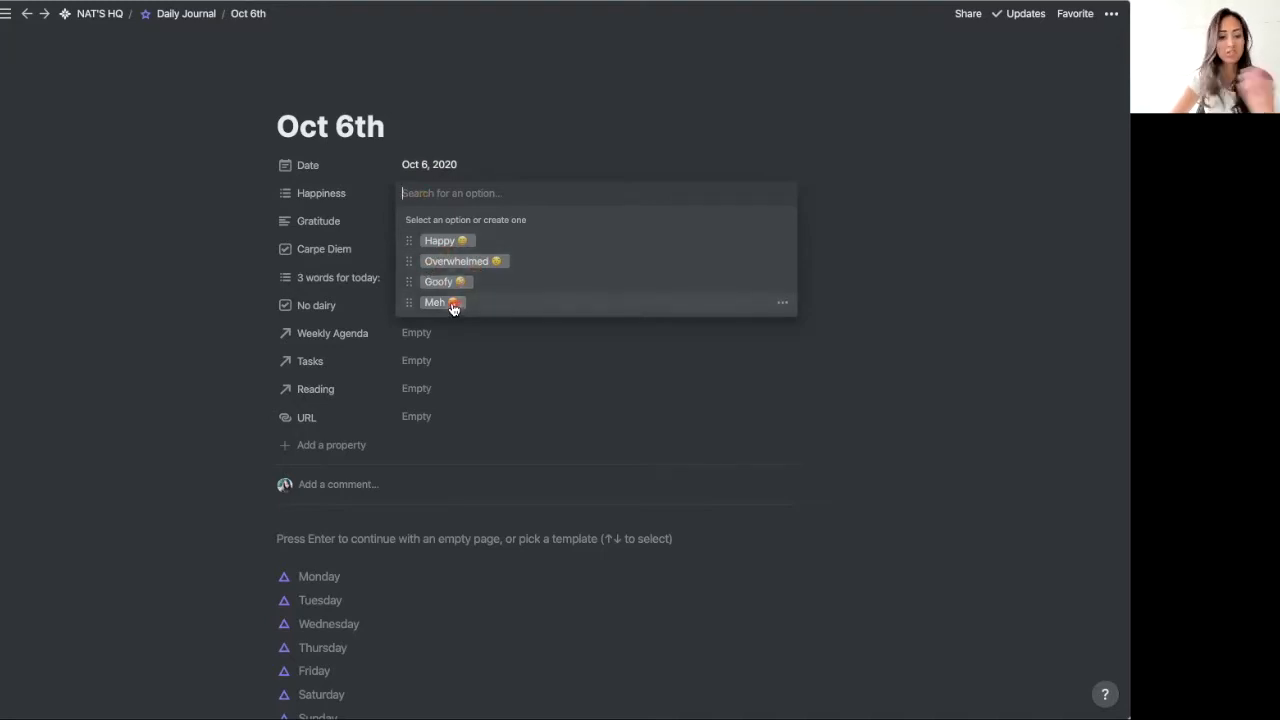
pyautogui.click(440, 240)
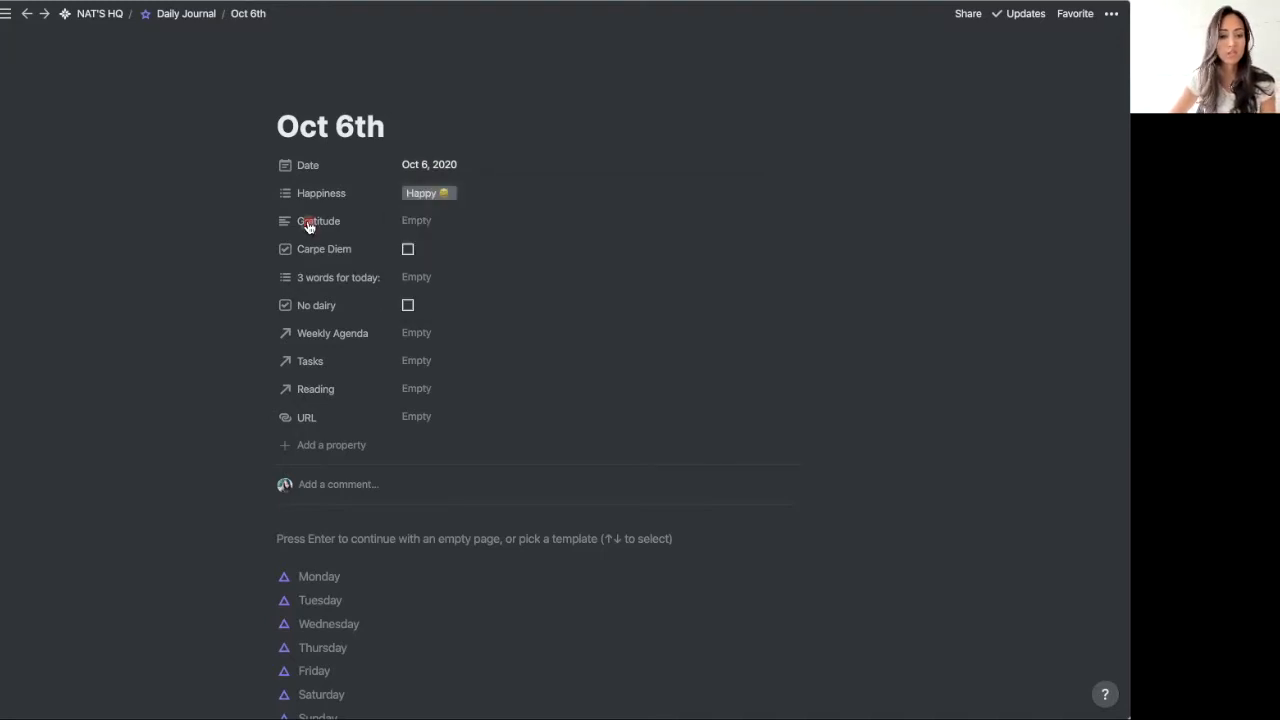
# Fill in the entry's Gratitude property with "I am very grateful for technology".
pyautogui.click(417, 225)
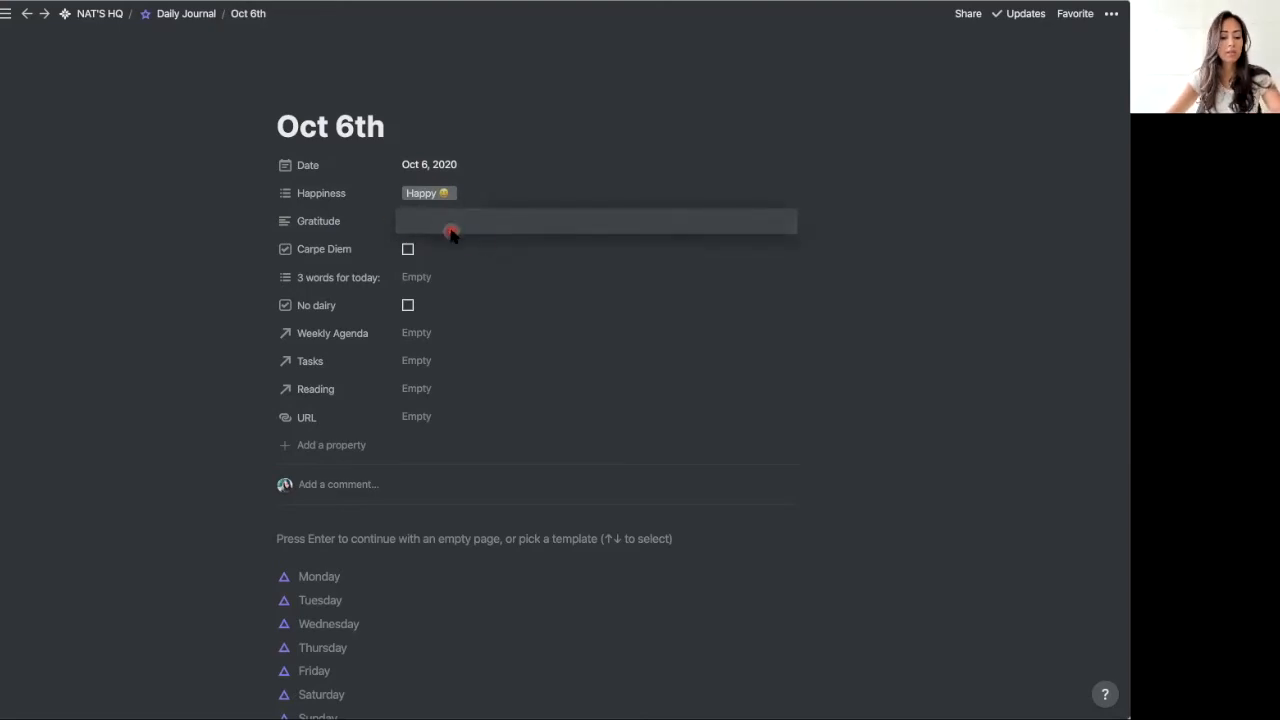
pyautogui.write('I am very grateful for technology')
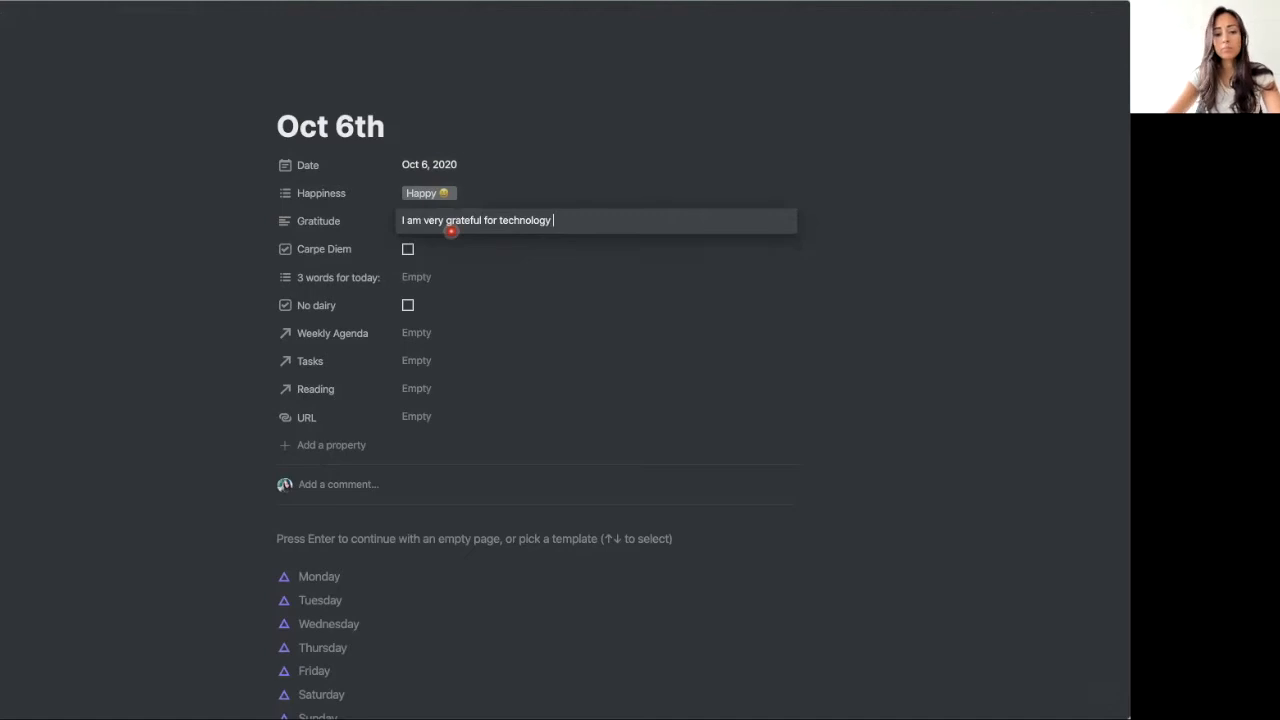
pyautogui.press('Return')
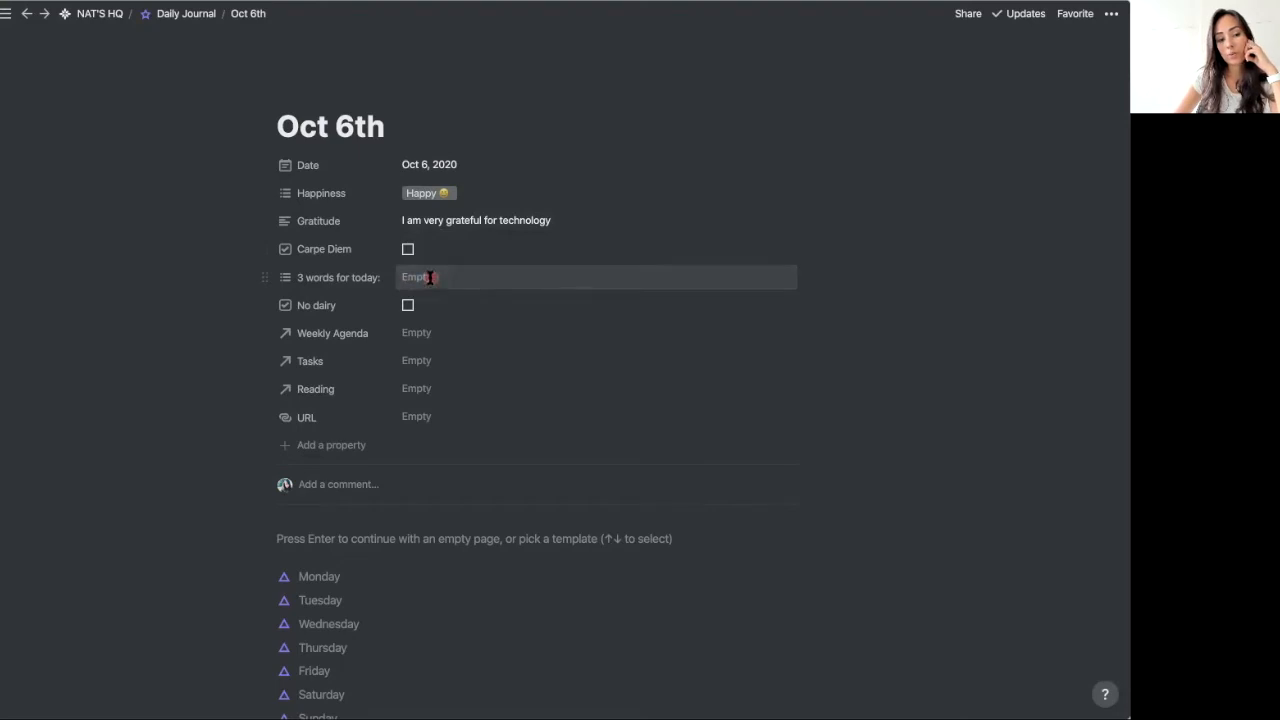
# Set the "3 words for today" property to Happy, Relaxed and Focused.
pyautogui.click(437, 281)
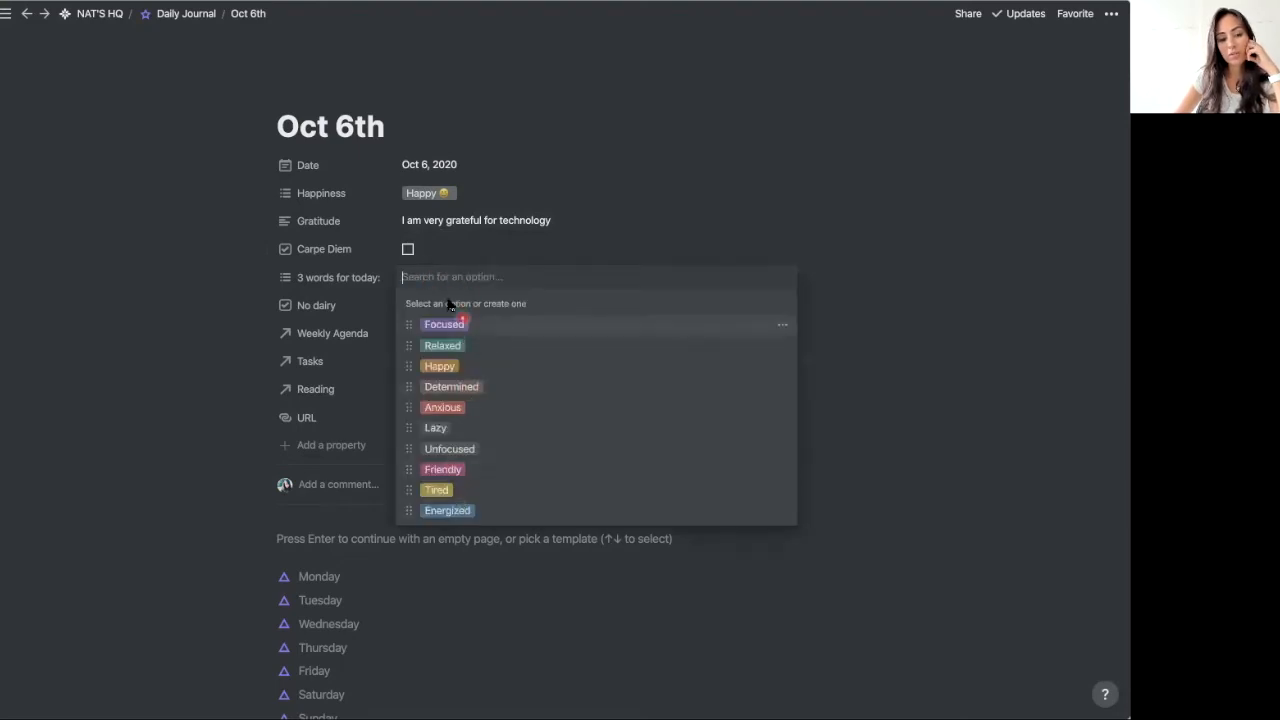
pyautogui.click(447, 472)
pyautogui.click(450, 368)
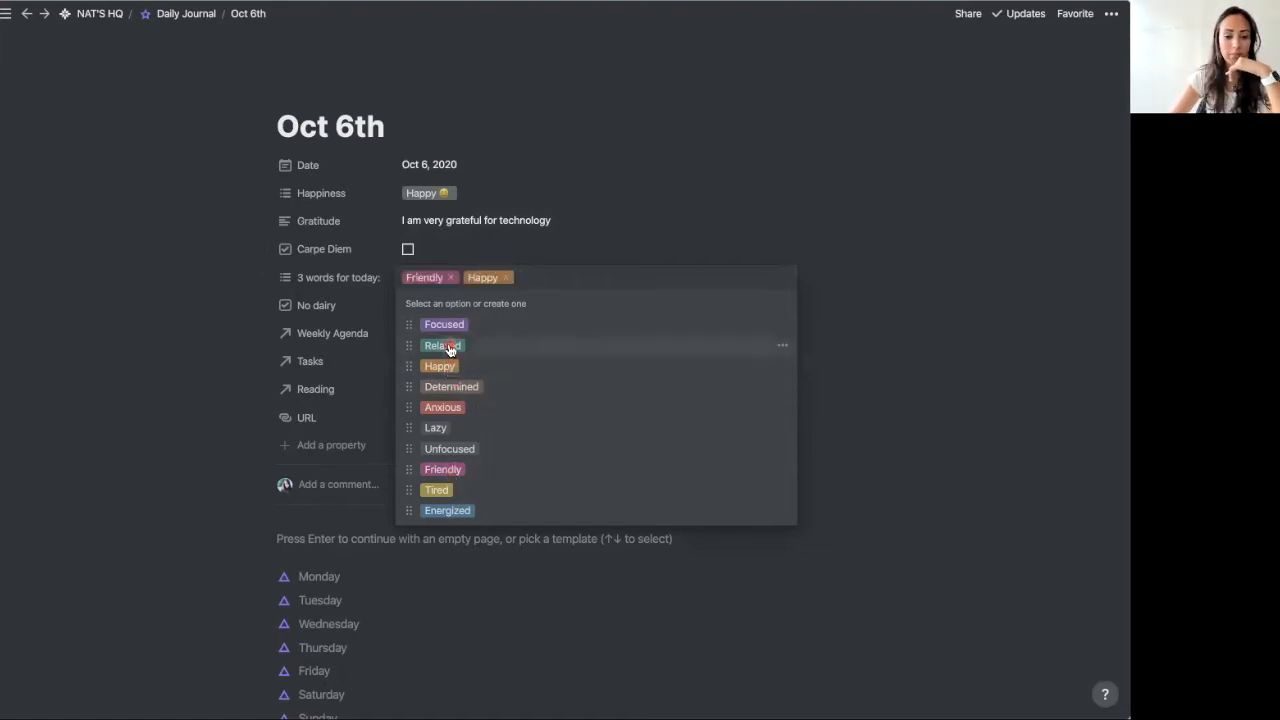
pyautogui.click(443, 346)
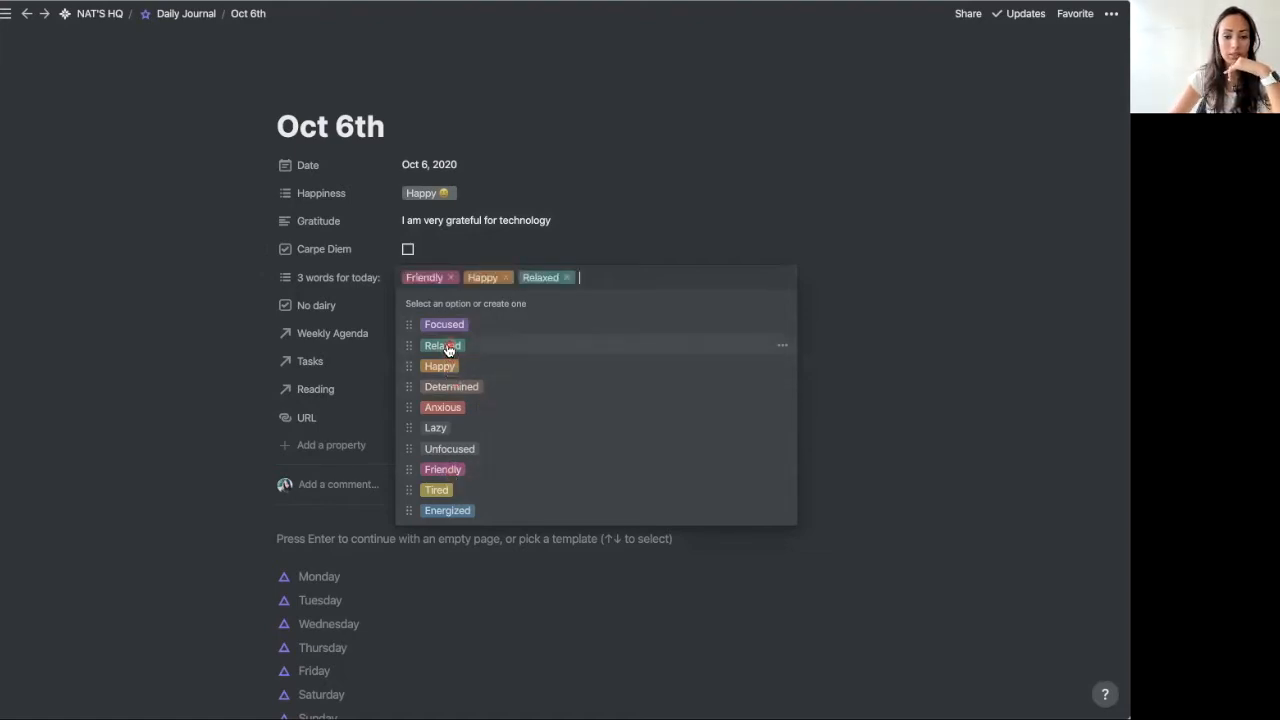
pyautogui.click(450, 278)
pyautogui.click(444, 325)
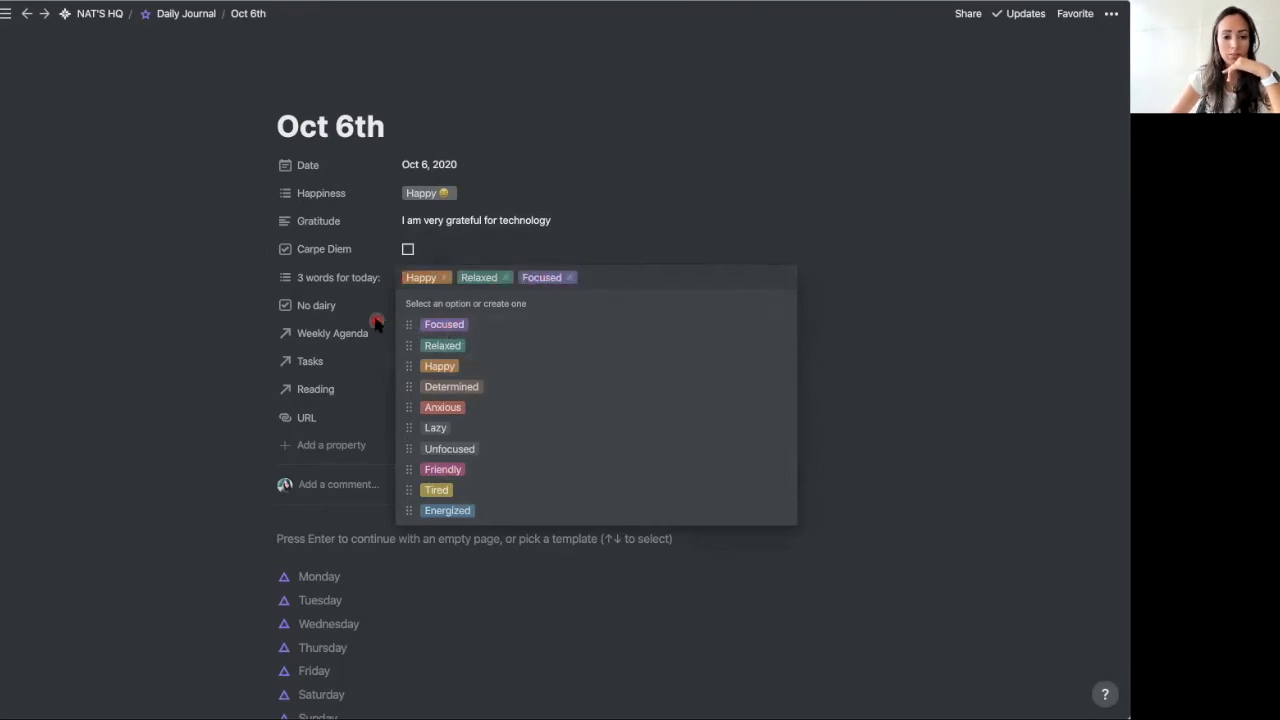
pyautogui.click(377, 323)
# Mark No dairy as done and link the Oct 5 → 11 page in the Weekly Agenda relation.
pyautogui.click(408, 310)
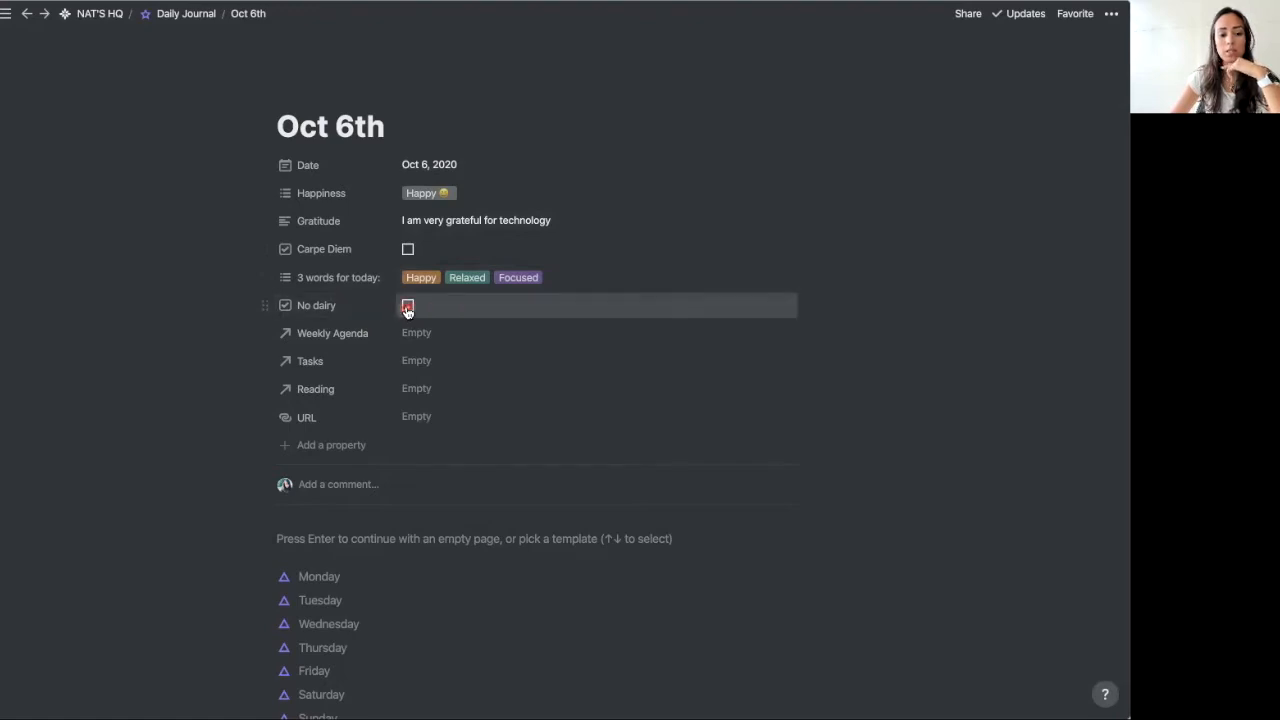
pyautogui.click(407, 307)
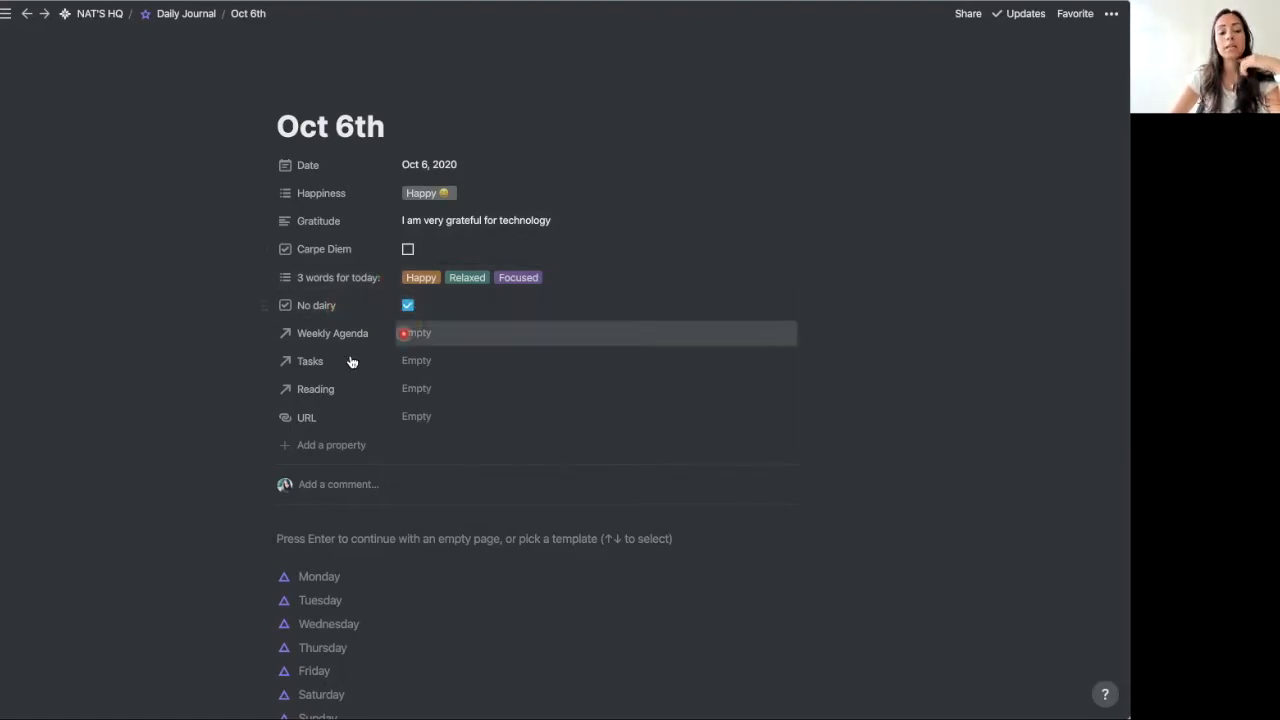
pyautogui.click(448, 343)
pyautogui.write('oct')
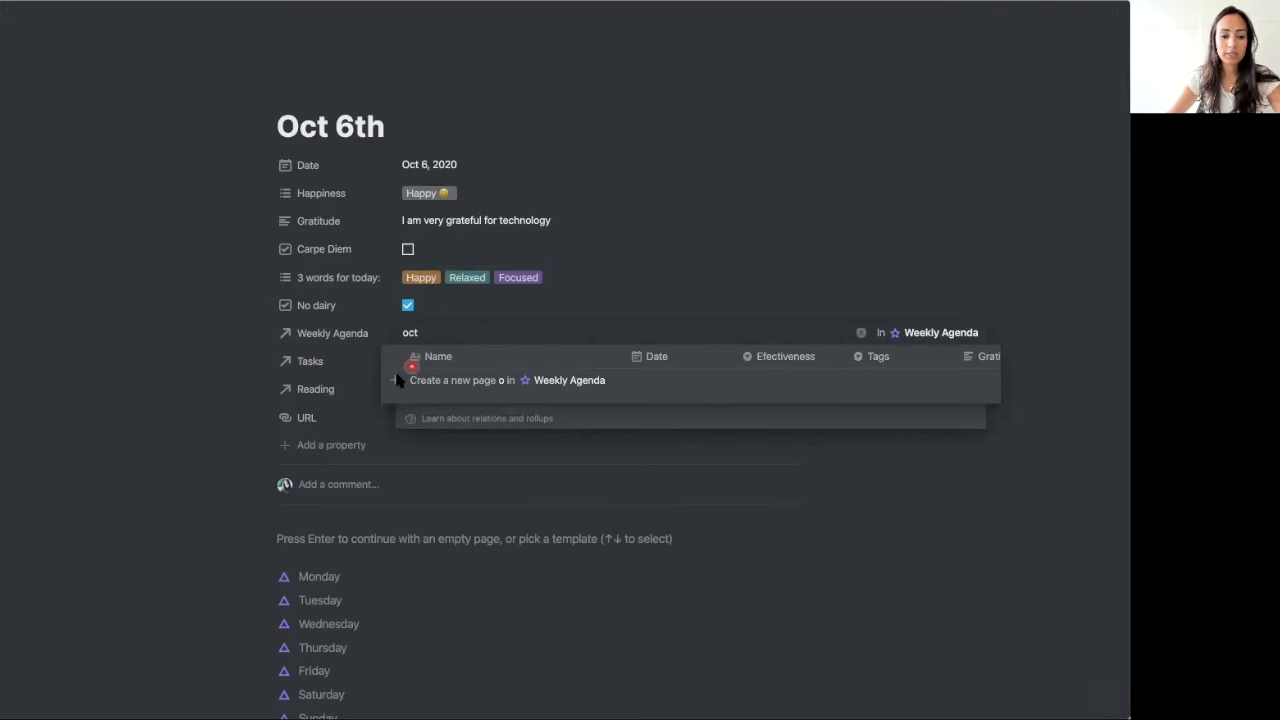
pyautogui.click(397, 383)
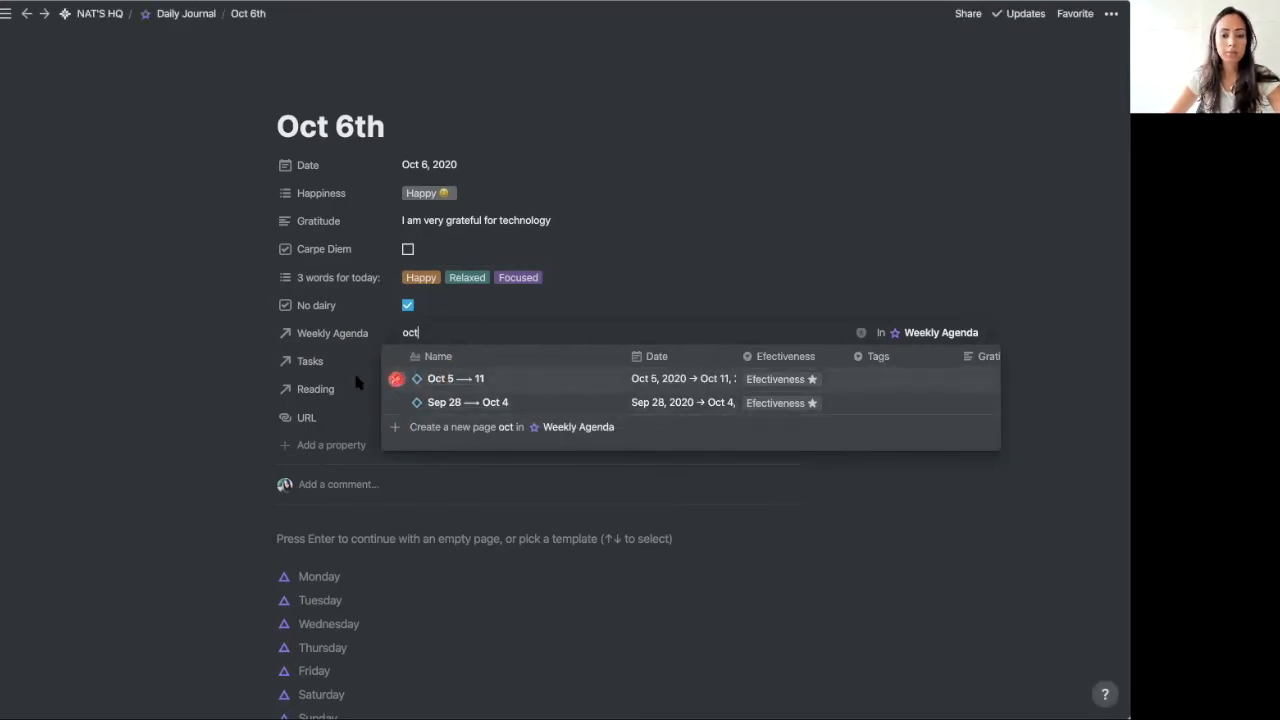
pyautogui.click(366, 352)
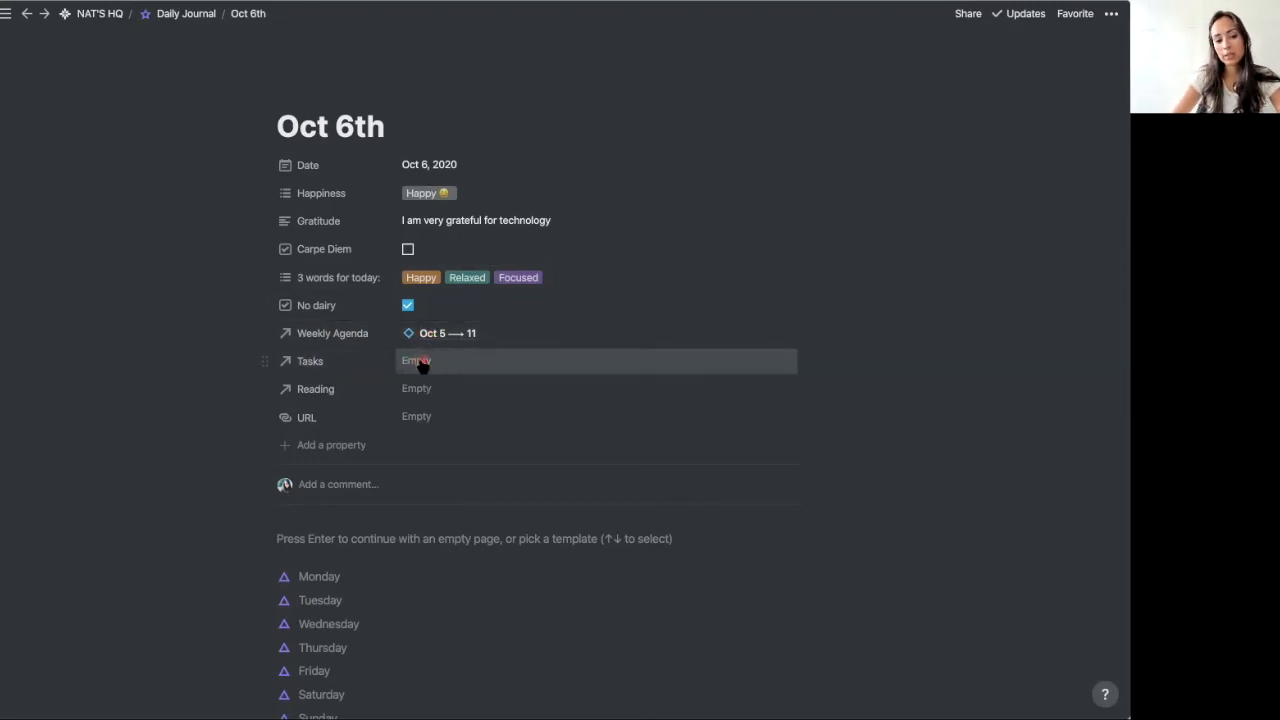
# Look through the pages available for the Tasks relation and view the Reading relation's page search, linking nothing.
pyautogui.click(421, 360)
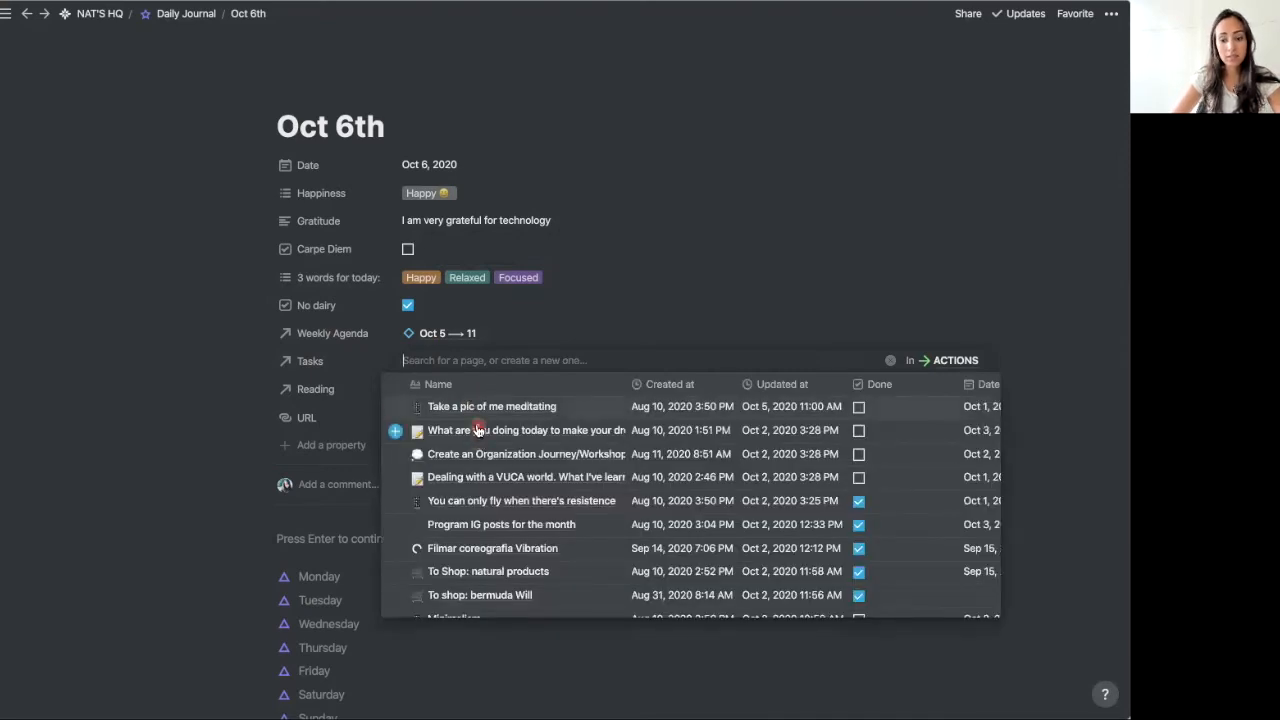
pyautogui.scroll(-6, 690, 420)
pyautogui.scroll(6, 655, 445)
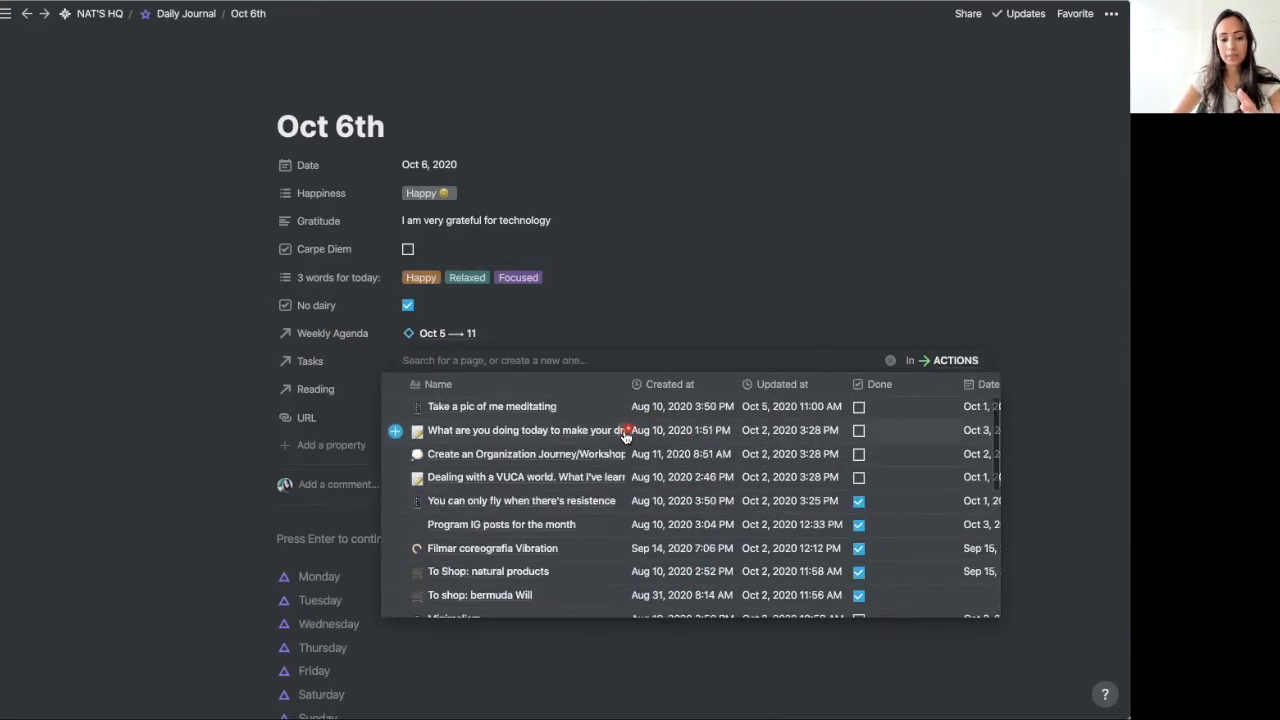
pyautogui.click(635, 303)
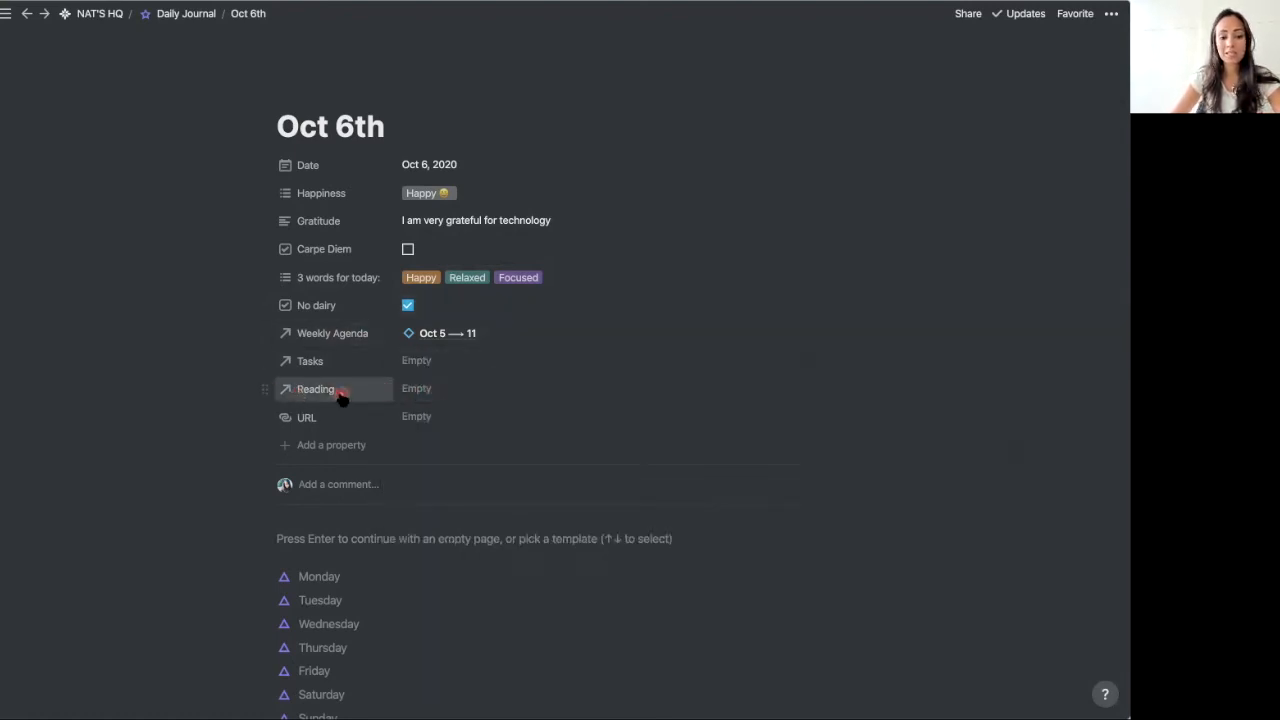
pyautogui.click(418, 394)
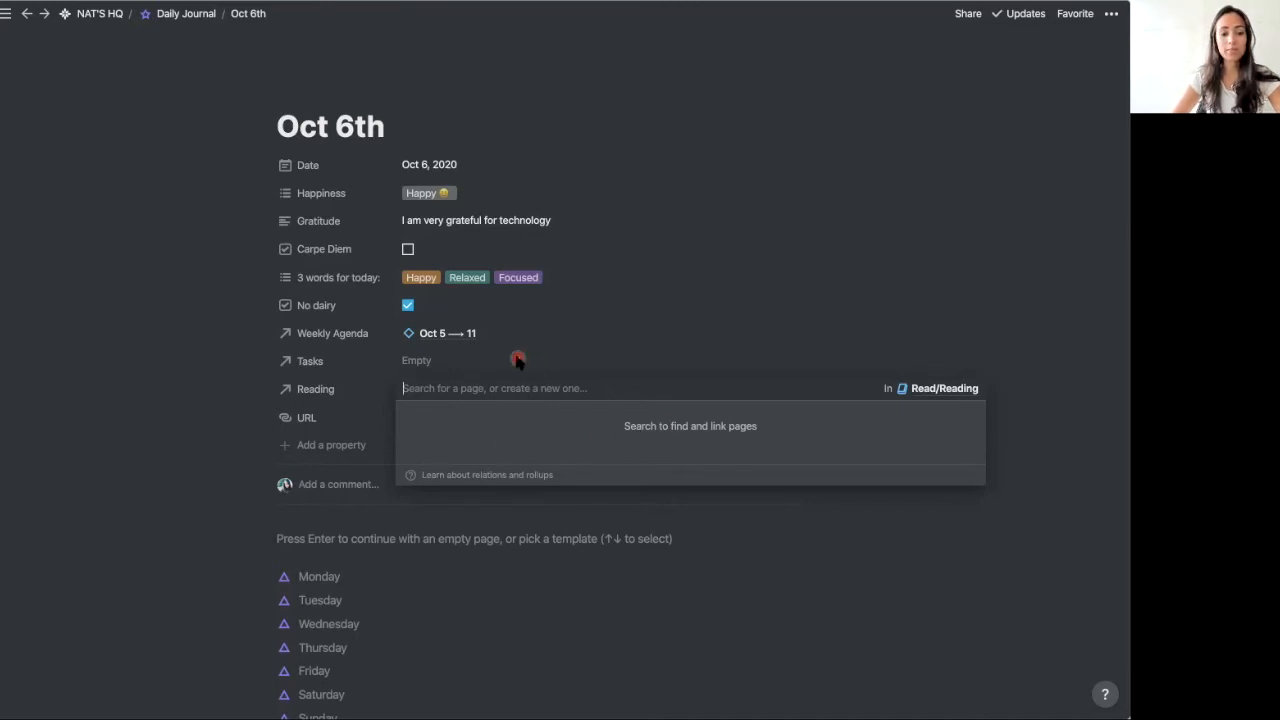
pyautogui.click(556, 350)
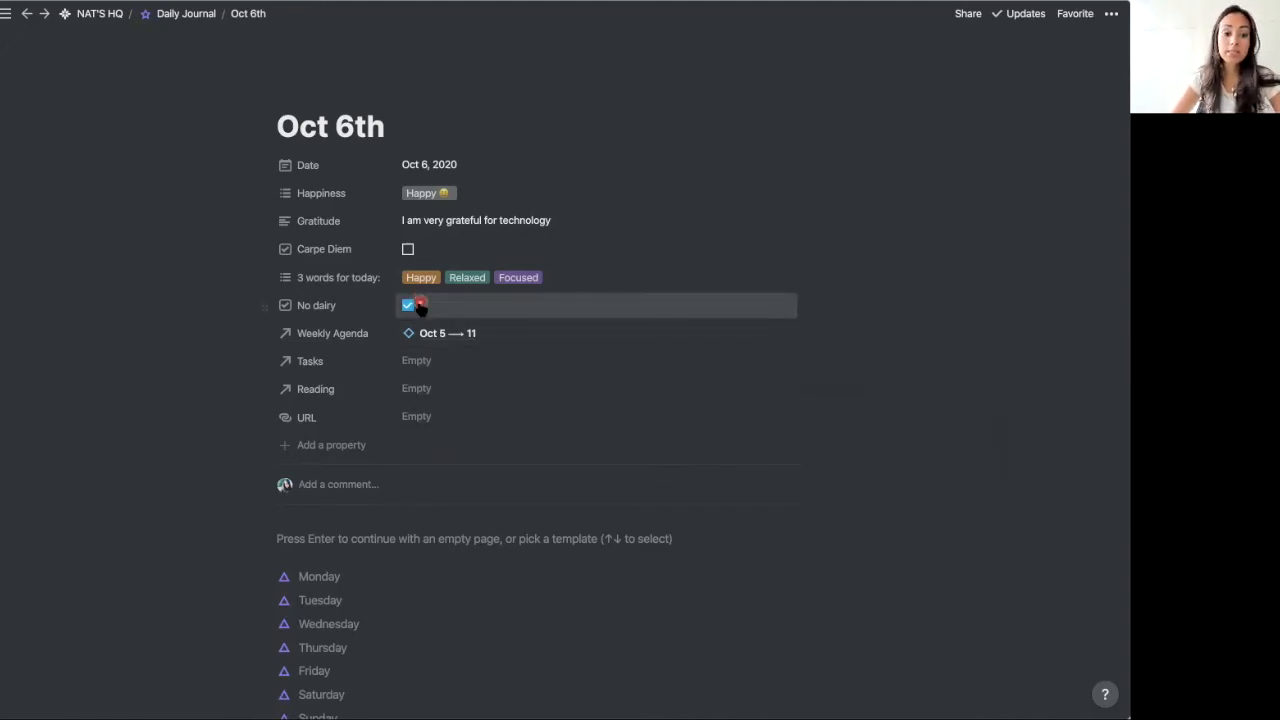
# Apply the Tuesday template to the Oct 6th entry.
pyautogui.scroll(-2, 420, 308)
pyautogui.scroll(-1, 420, 312)
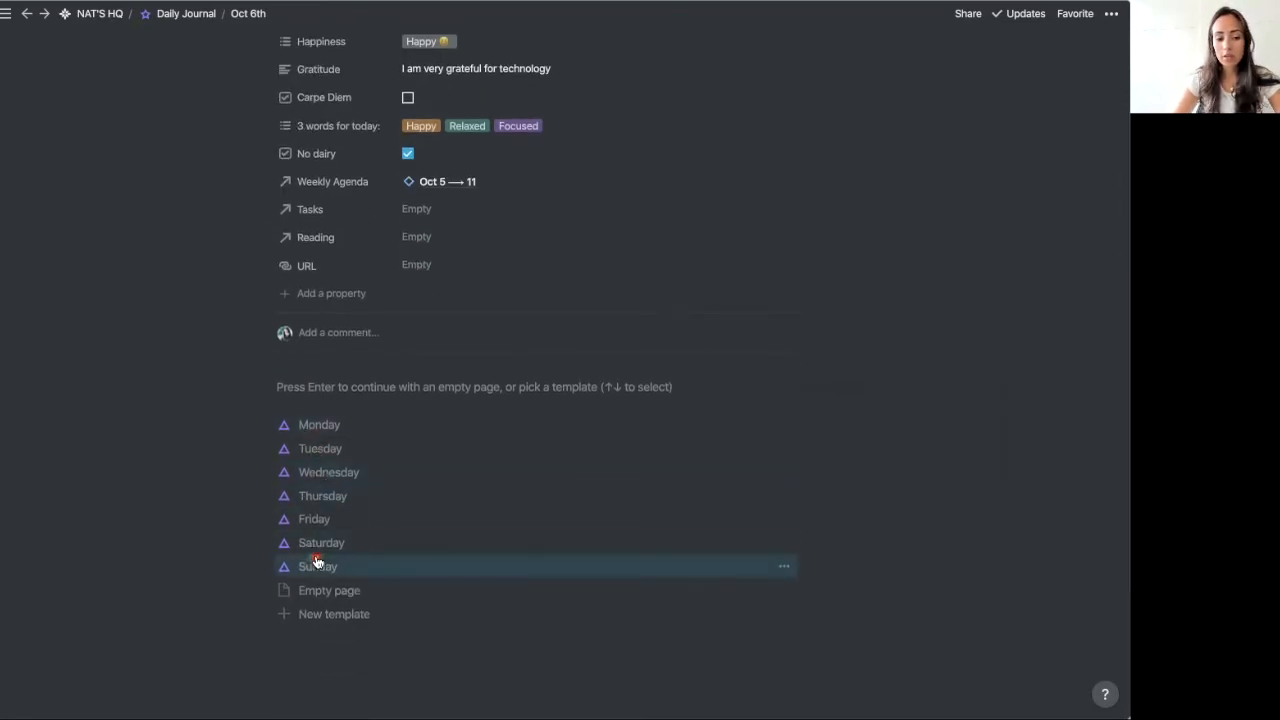
pyautogui.click(320, 450)
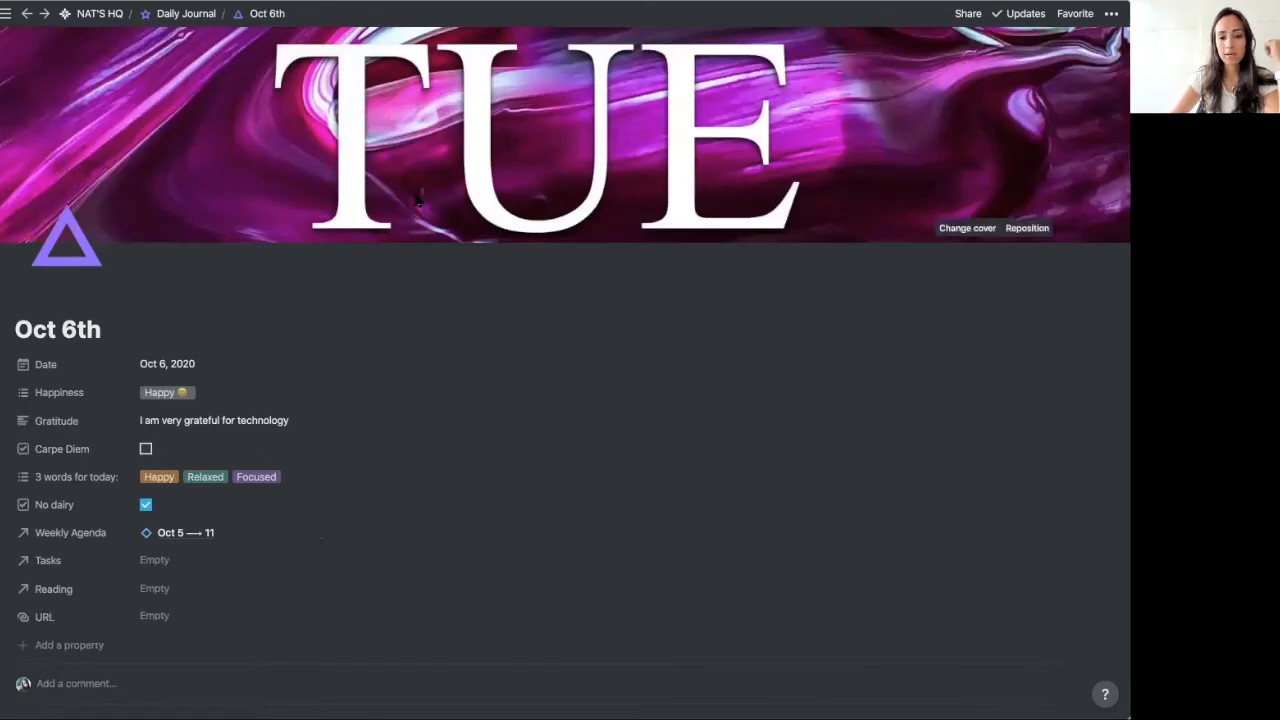
# Filter the Habits for success table to entries whose Date is exactly Oct 6, 2020.
pyautogui.scroll(-5, 421, 233)
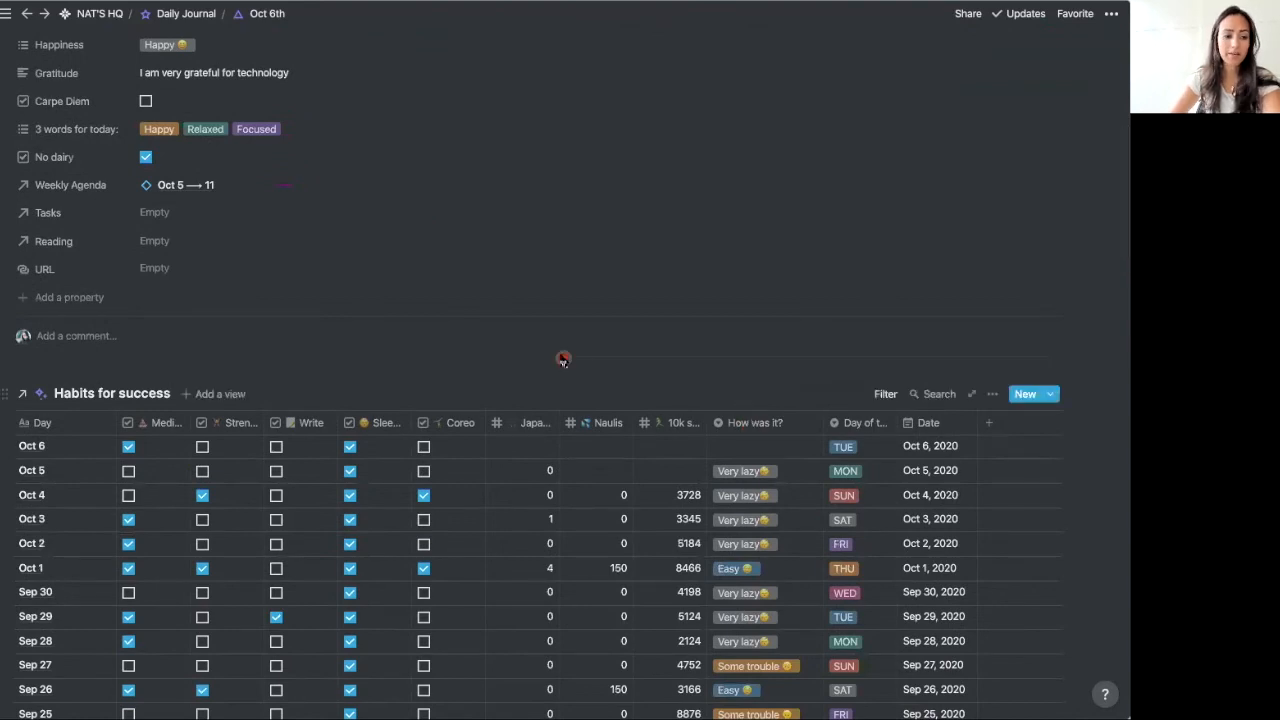
pyautogui.scroll(-3, 562, 360)
pyautogui.scroll(4, 797, 251)
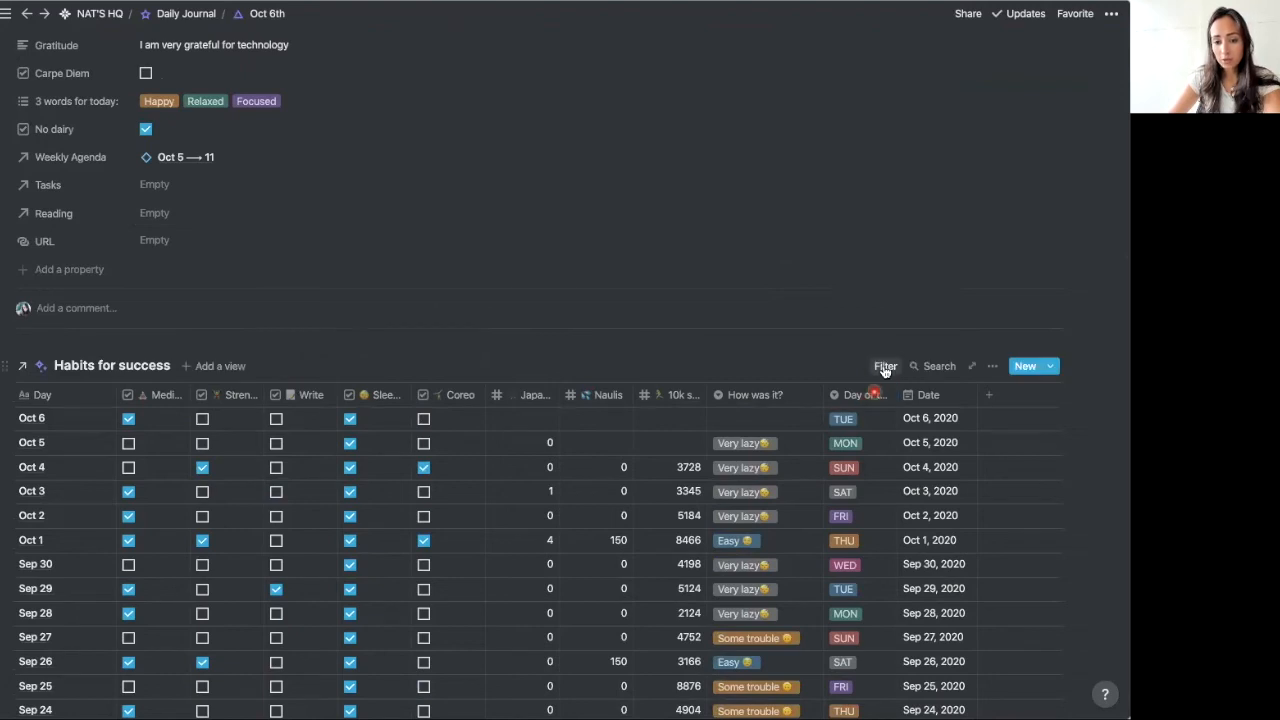
pyautogui.click(886, 366)
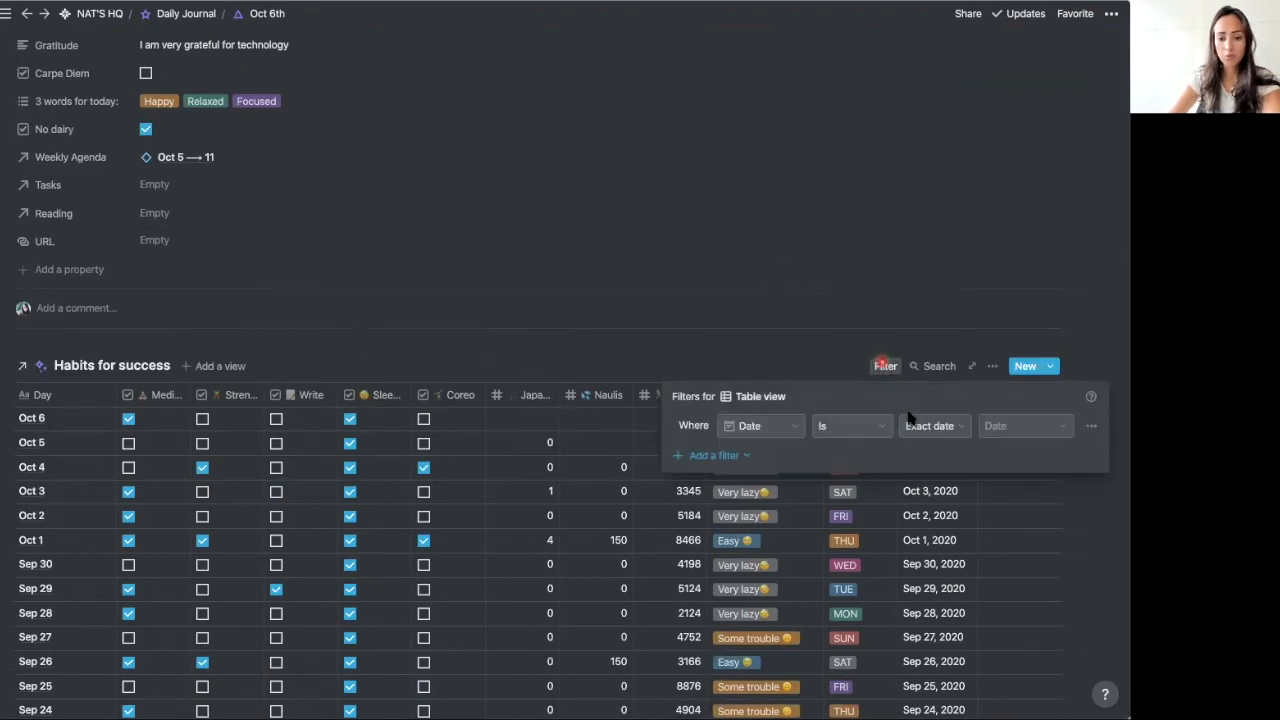
pyautogui.click(1031, 426)
pyautogui.click(1002, 527)
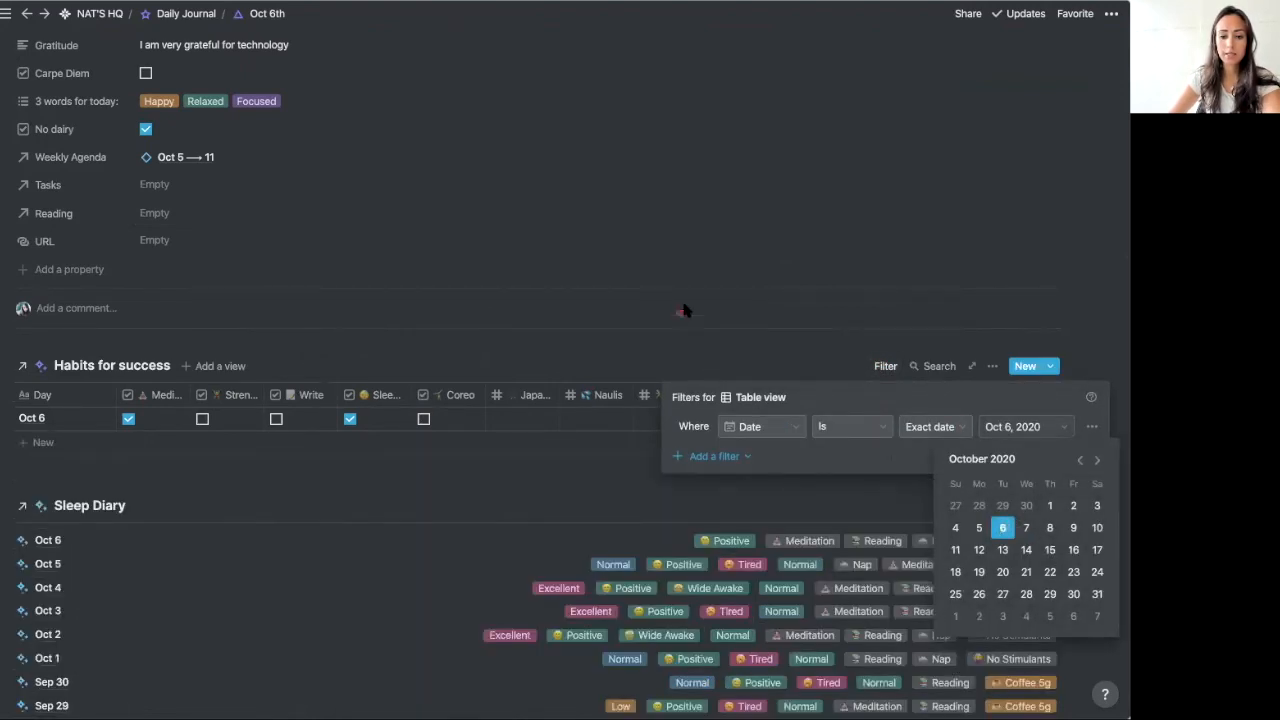
pyautogui.click(832, 435)
pyautogui.click(829, 506)
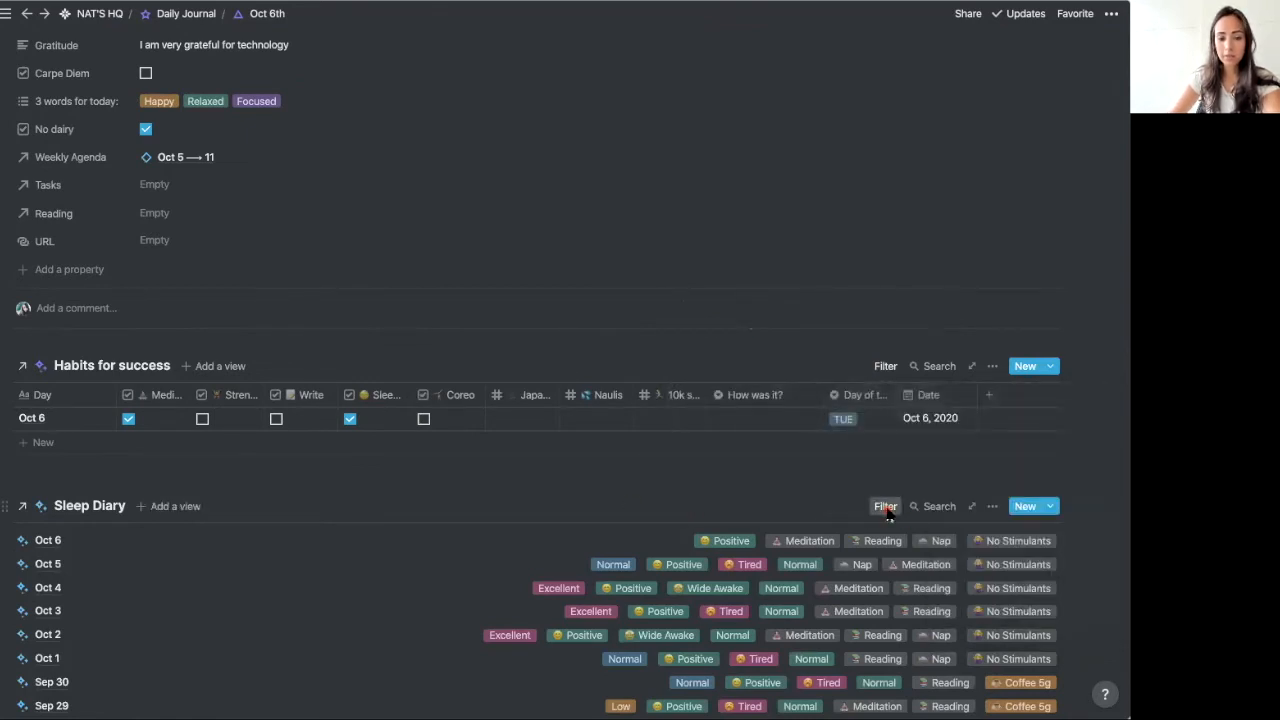
# Filter the Sleep Diary list to entries whose Woke up date is exactly Oct 6, 2020.
pyautogui.click(886, 507)
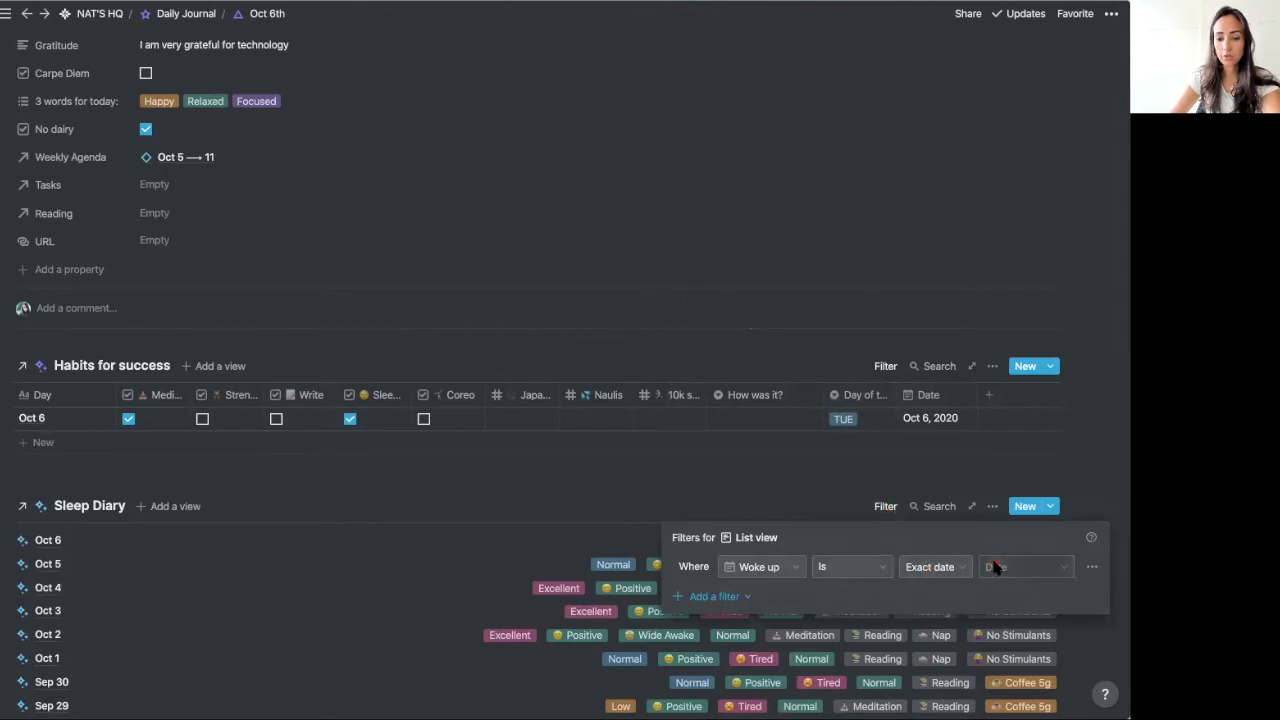
pyautogui.click(995, 566)
pyautogui.click(1002, 444)
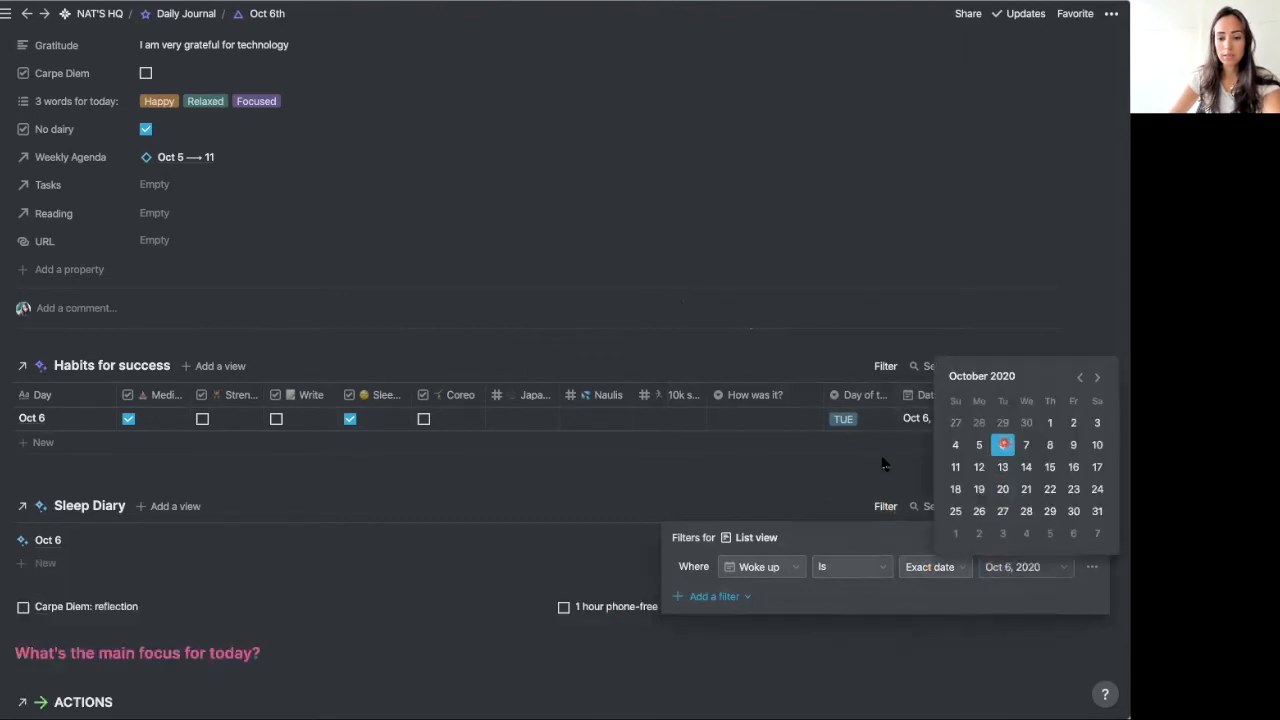
pyautogui.click(768, 480)
pyautogui.click(587, 478)
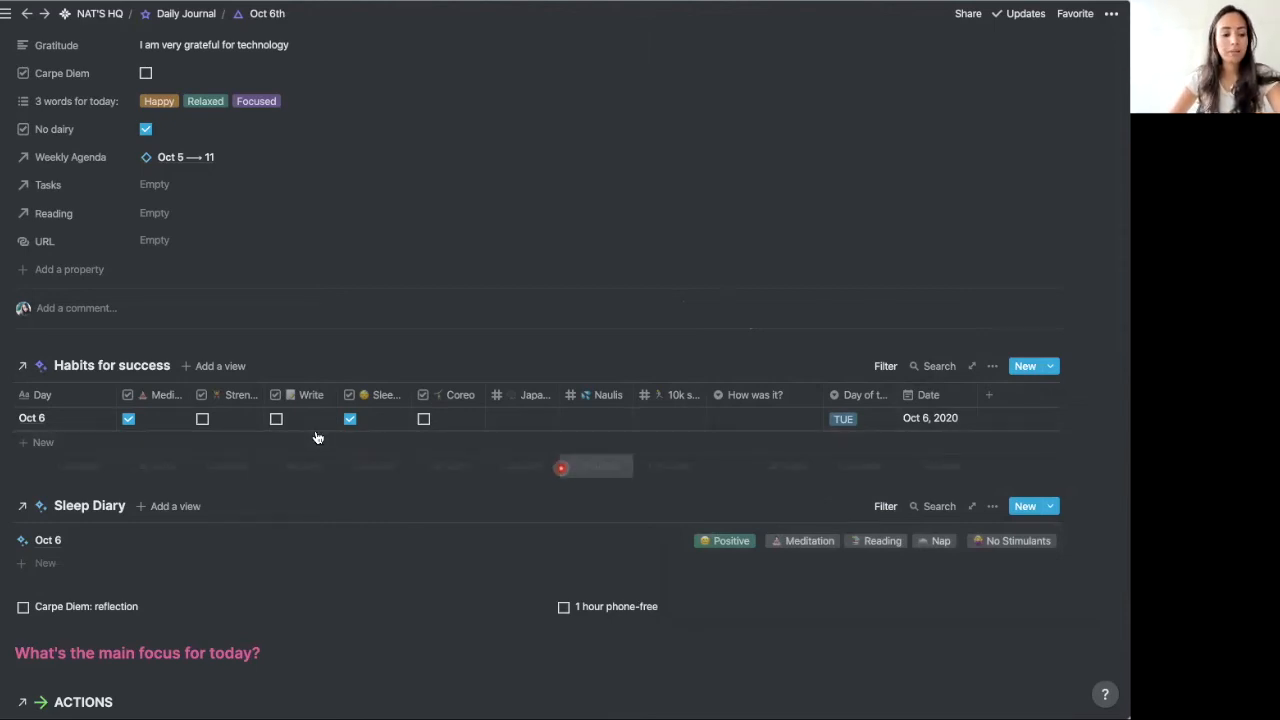
# Review the Oct 6 habits row and view the options for "How was it?" without choosing one.
pyautogui.scroll(1, 531, 483)
pyautogui.scroll(-3, 529, 465)
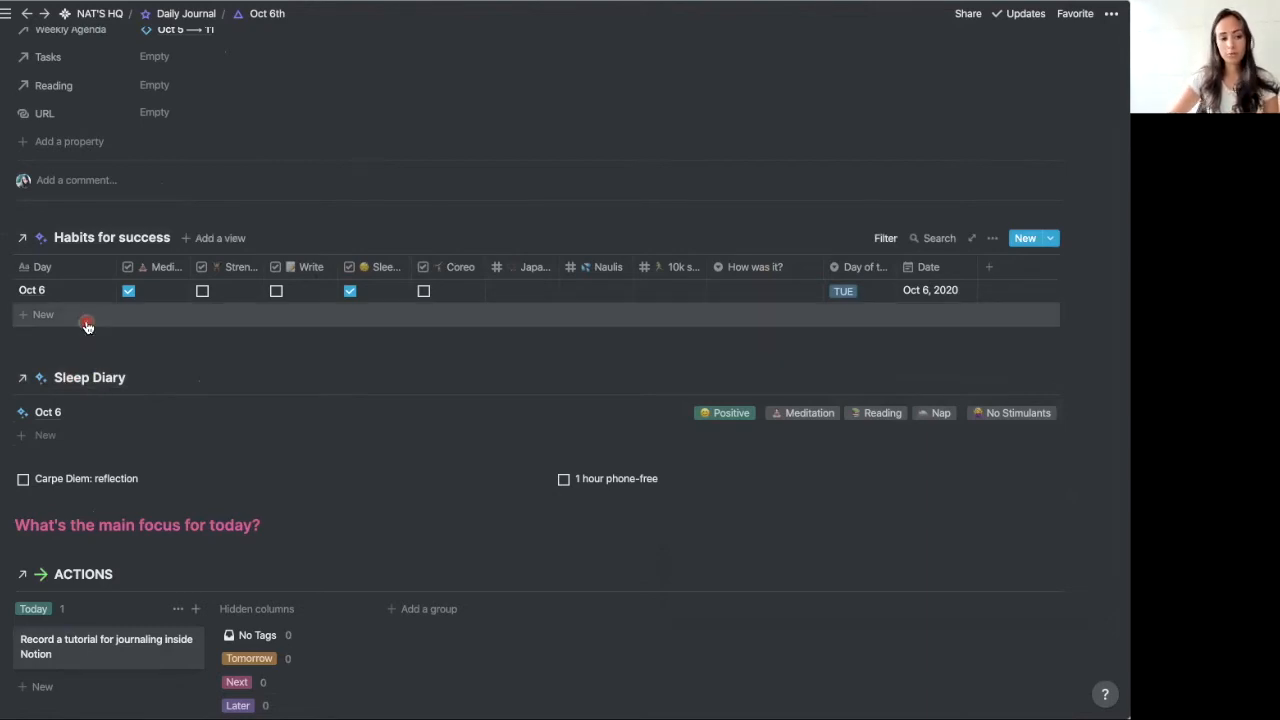
pyautogui.scroll(1, 200, 330)
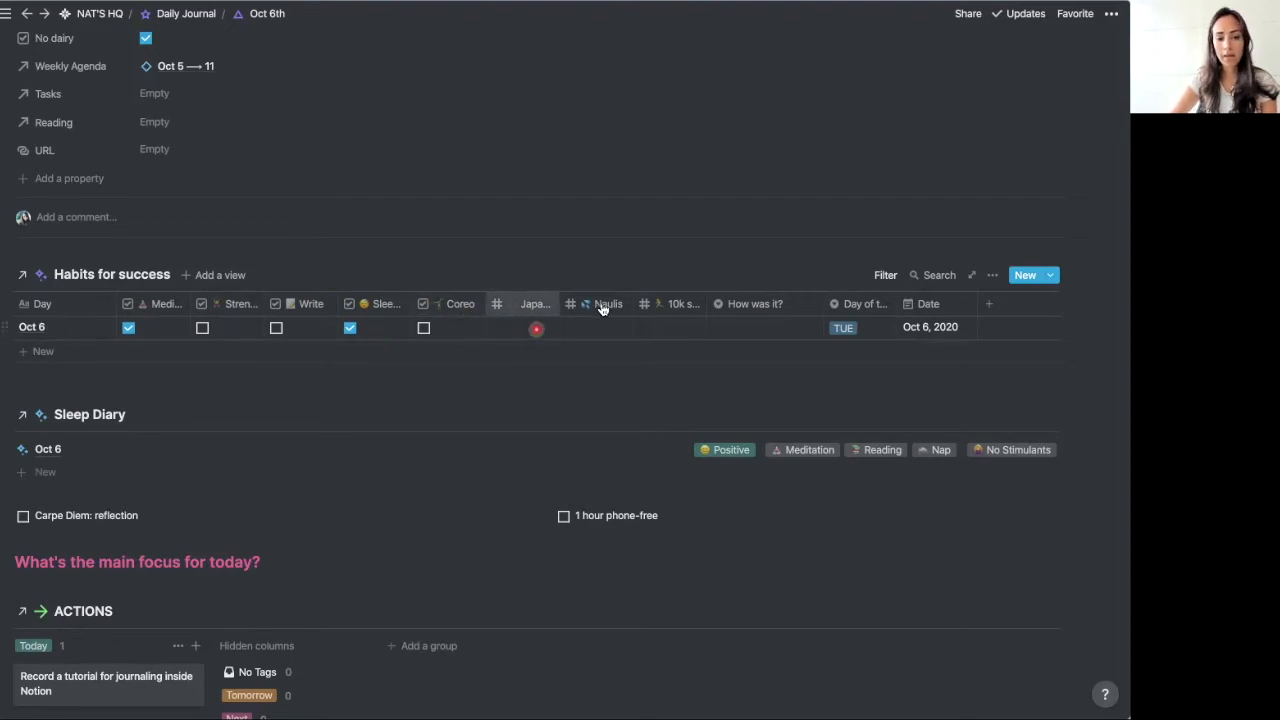
pyautogui.click(750, 328)
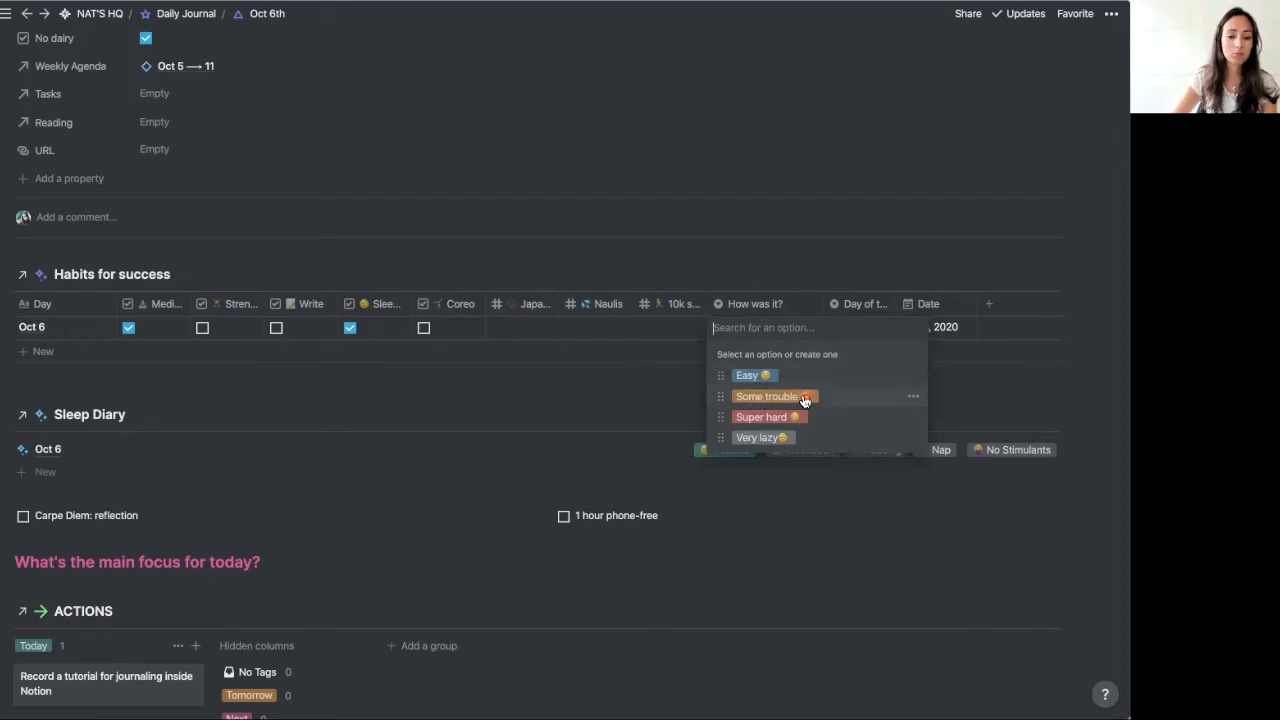
pyautogui.click(663, 400)
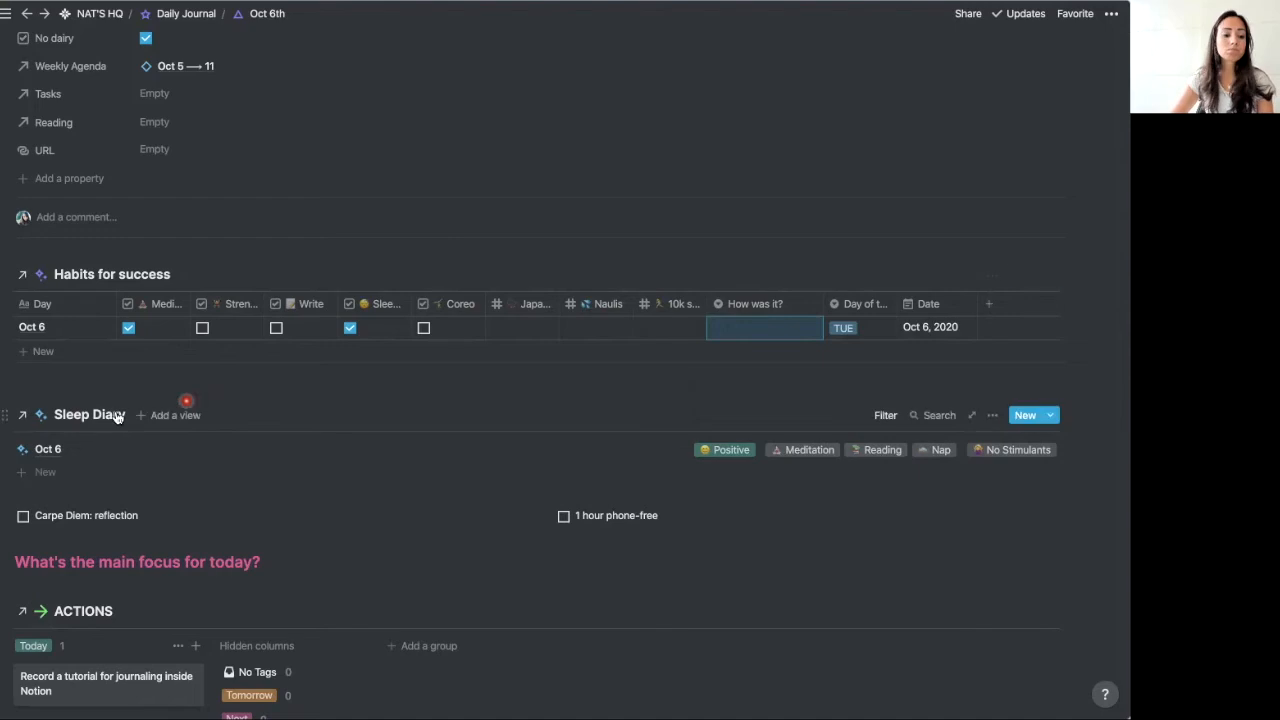
# Open the Oct 6 Sleep Diary entry, examine its properties and the Quiet the Mind options, and close it unchanged.
pyautogui.scroll(-3, 315, 420)
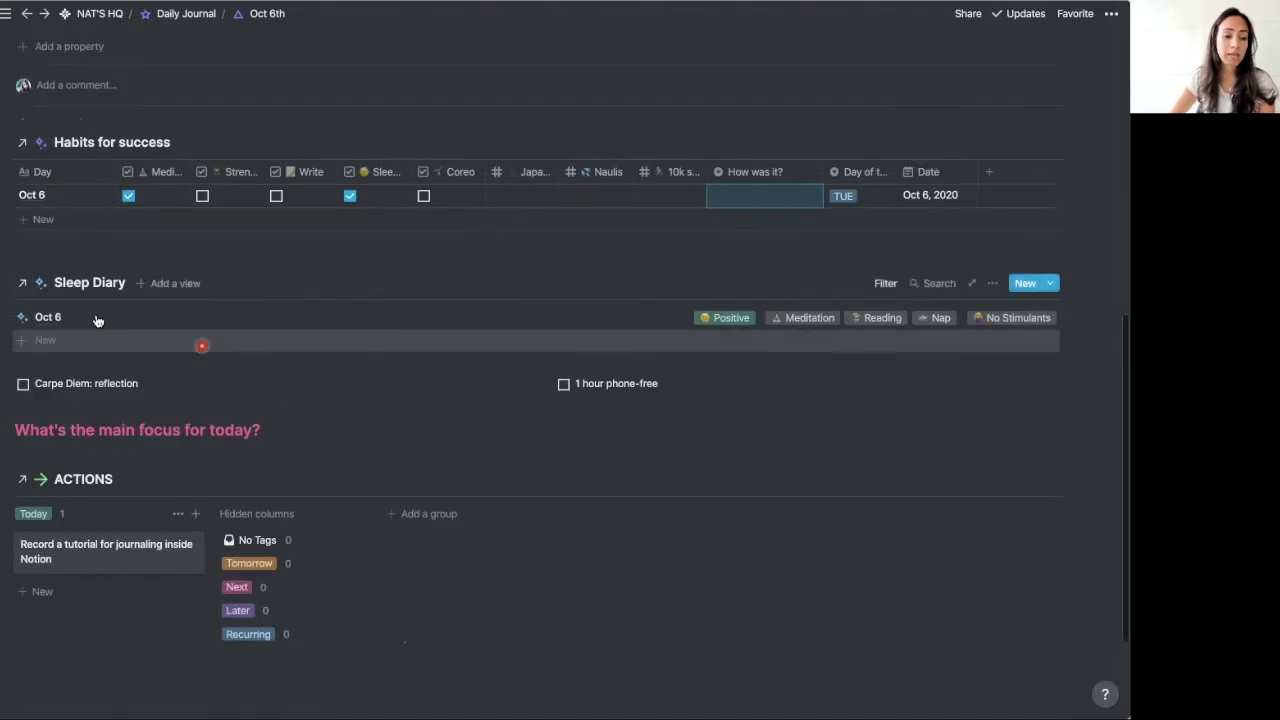
pyautogui.scroll(1, 100, 310)
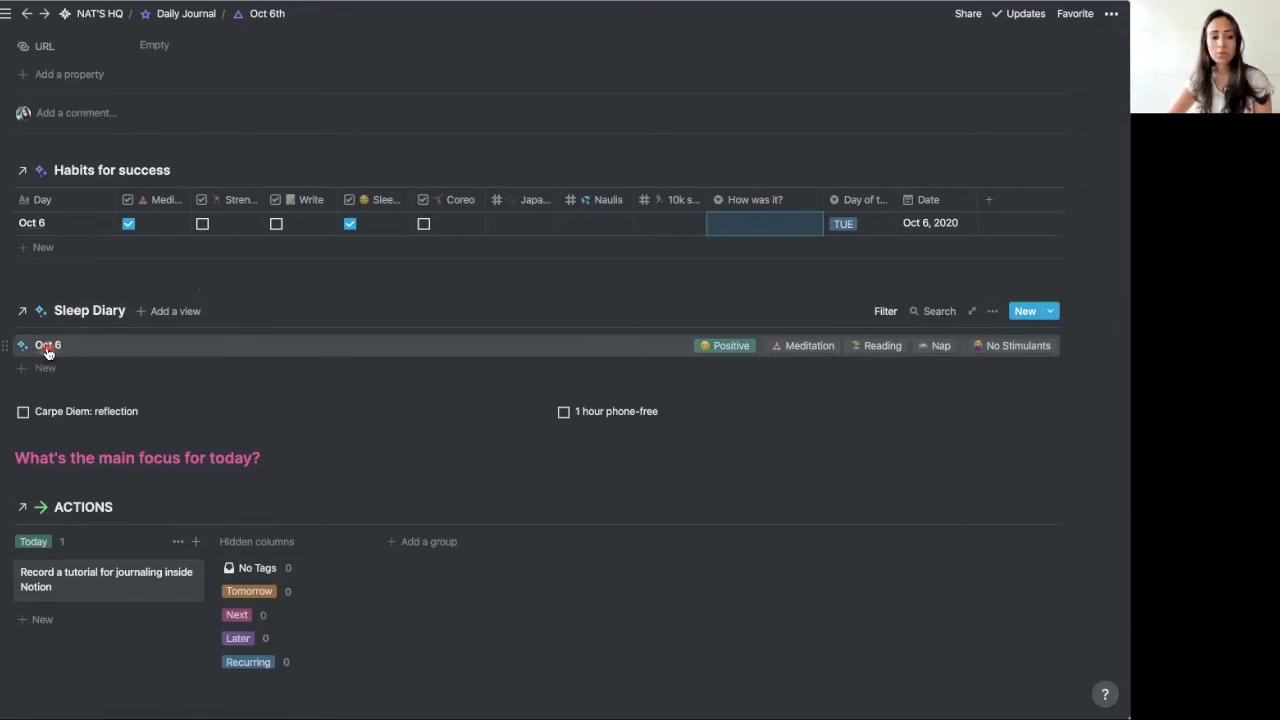
pyautogui.click(47, 348)
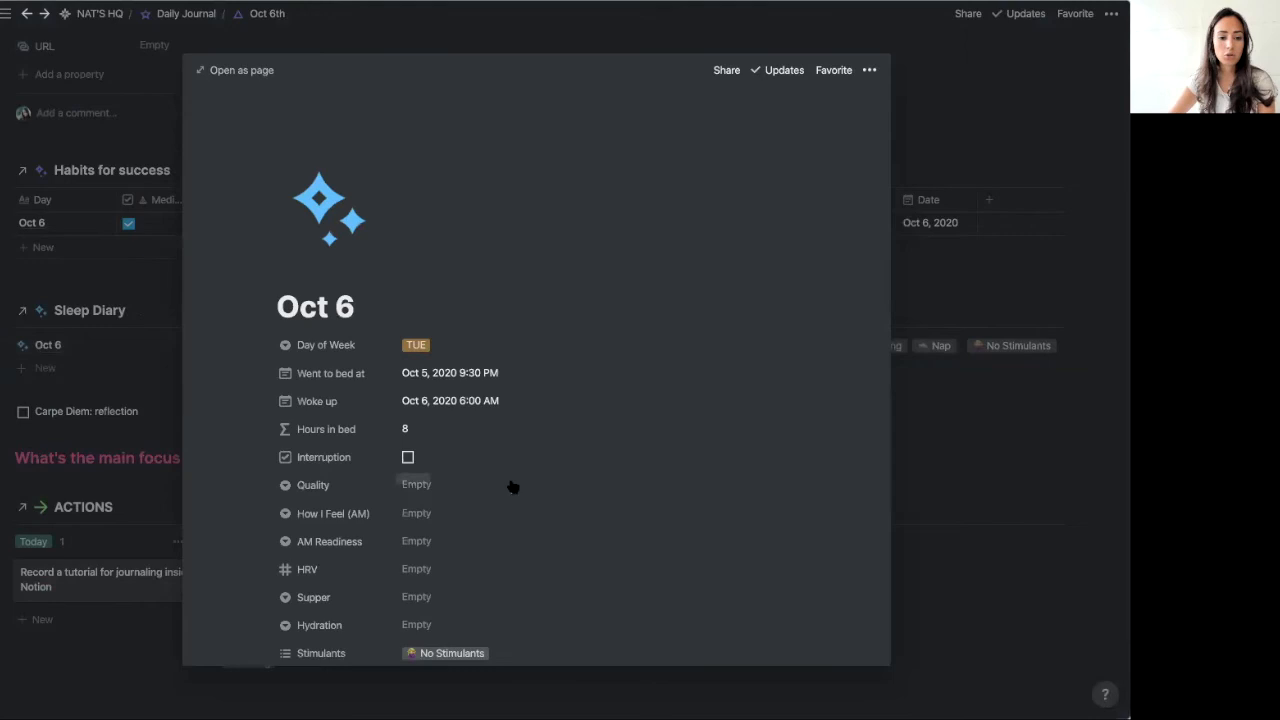
pyautogui.scroll(-3, 505, 470)
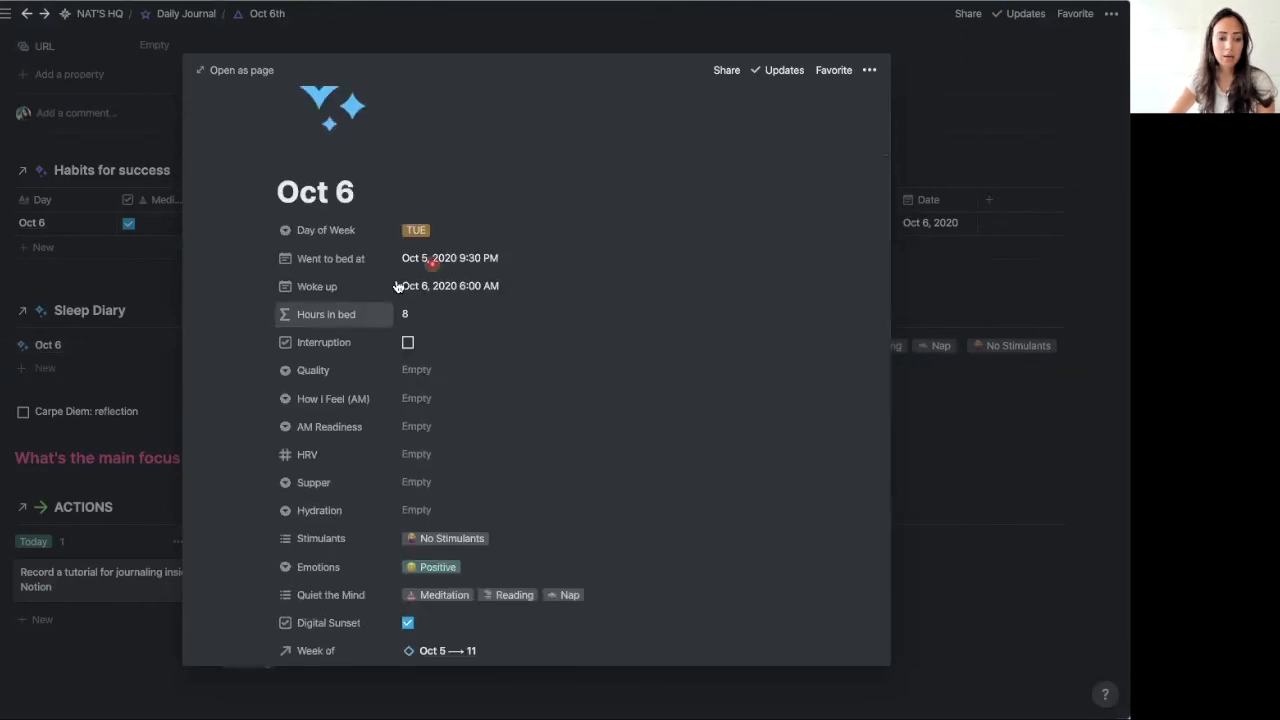
pyautogui.scroll(-3, 440, 314)
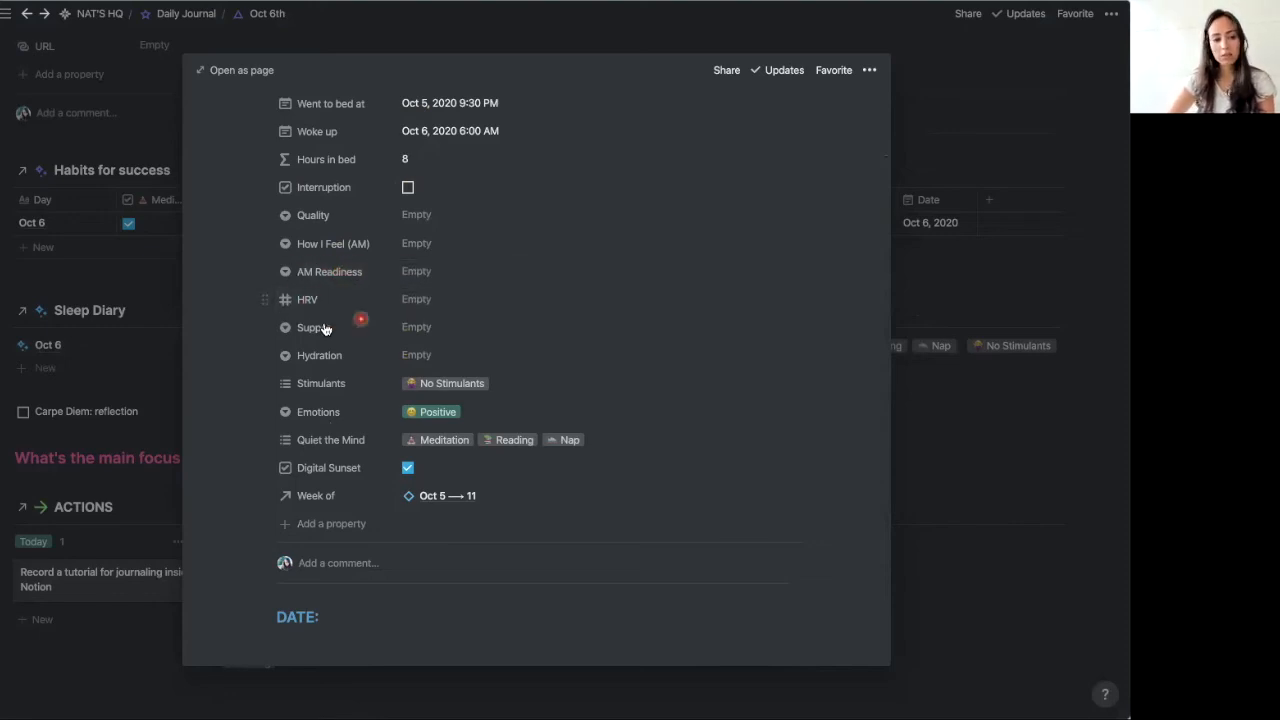
pyautogui.scroll(-3, 300, 365)
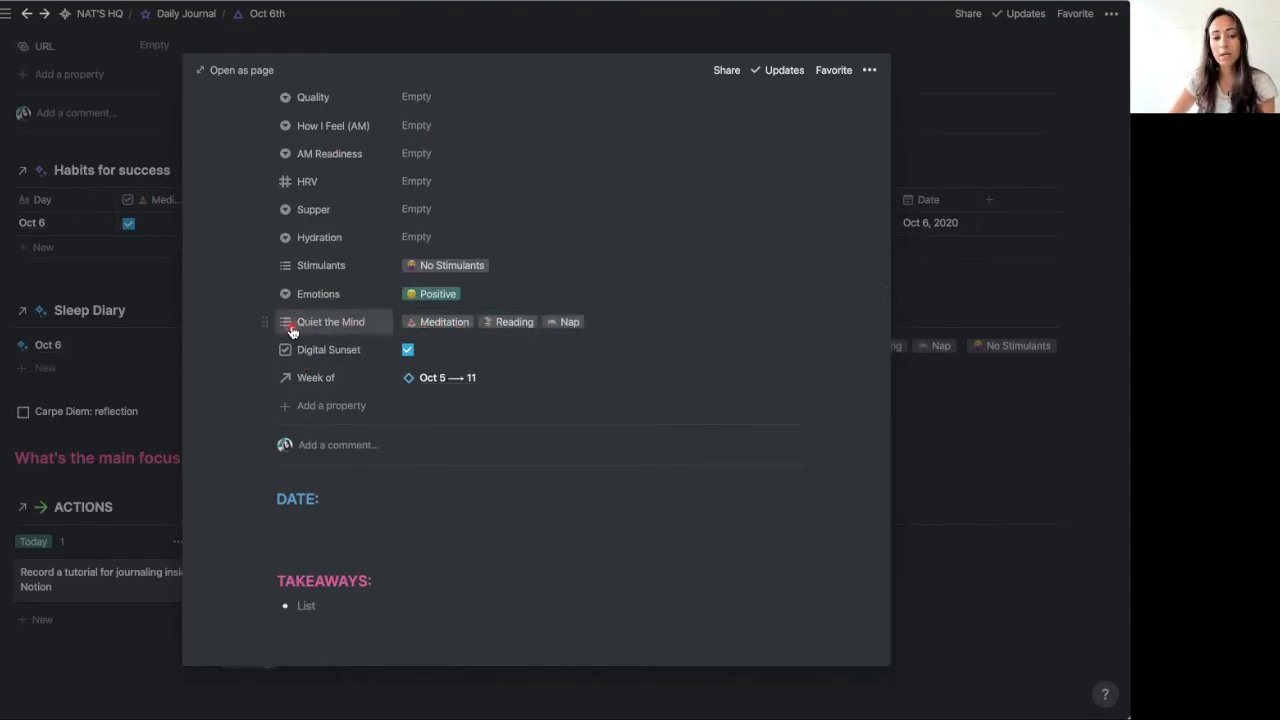
pyautogui.click(545, 321)
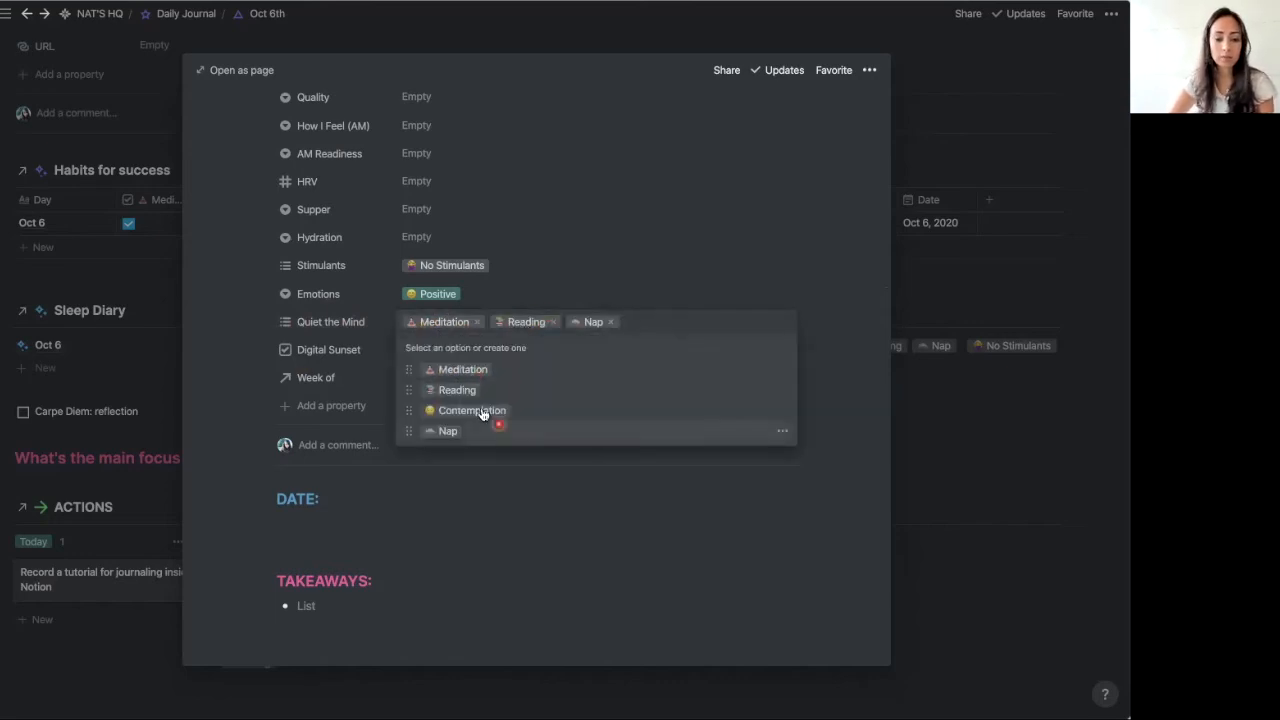
pyautogui.click(364, 324)
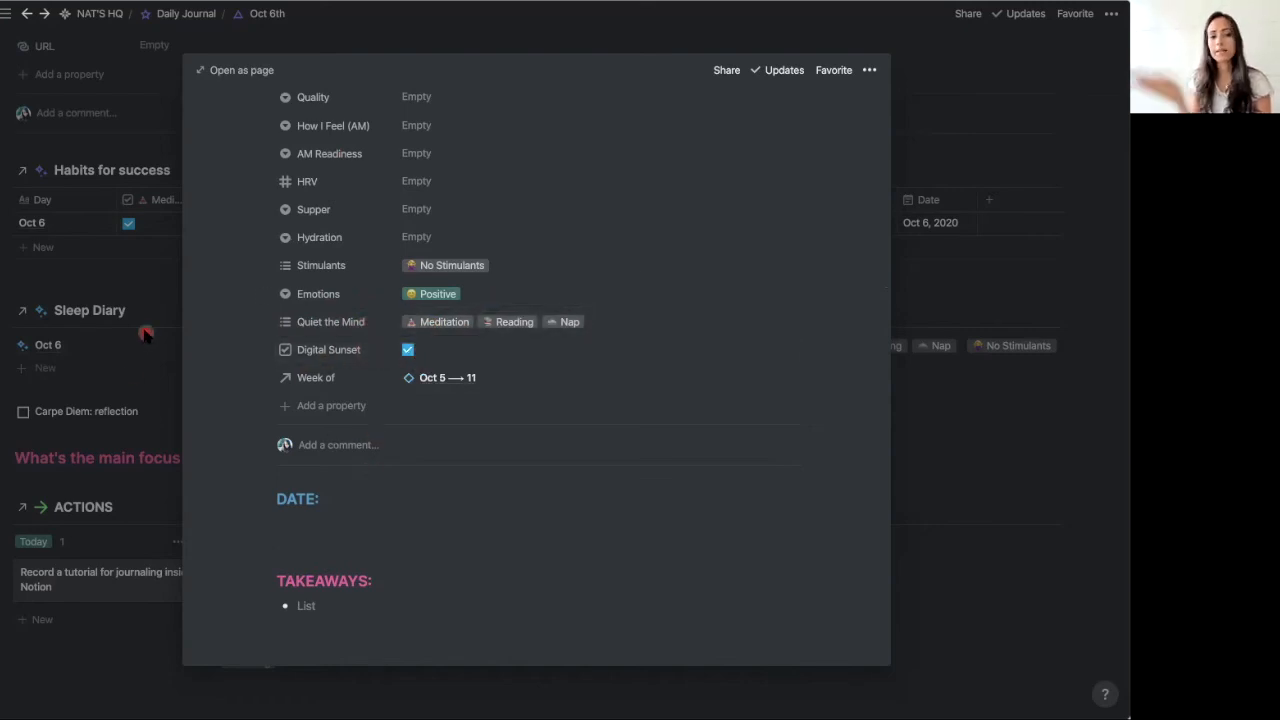
pyautogui.scroll(2, 340, 400)
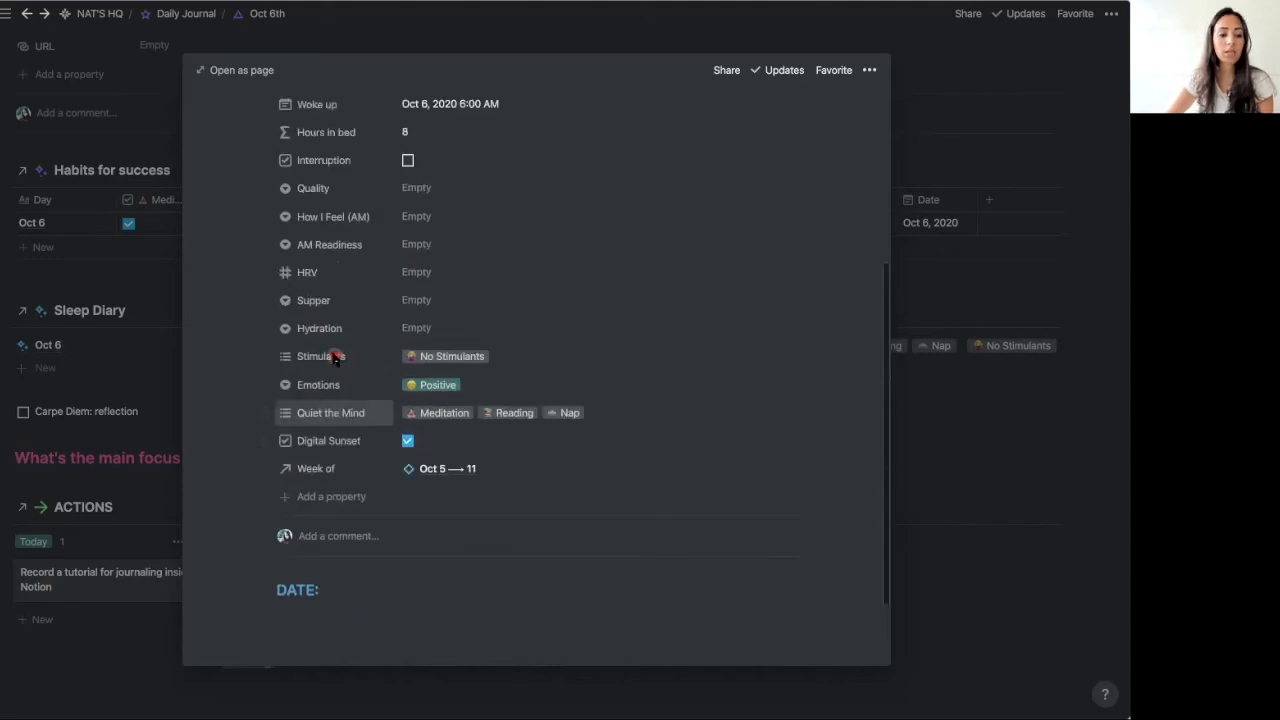
pyautogui.scroll(-2, 350, 480)
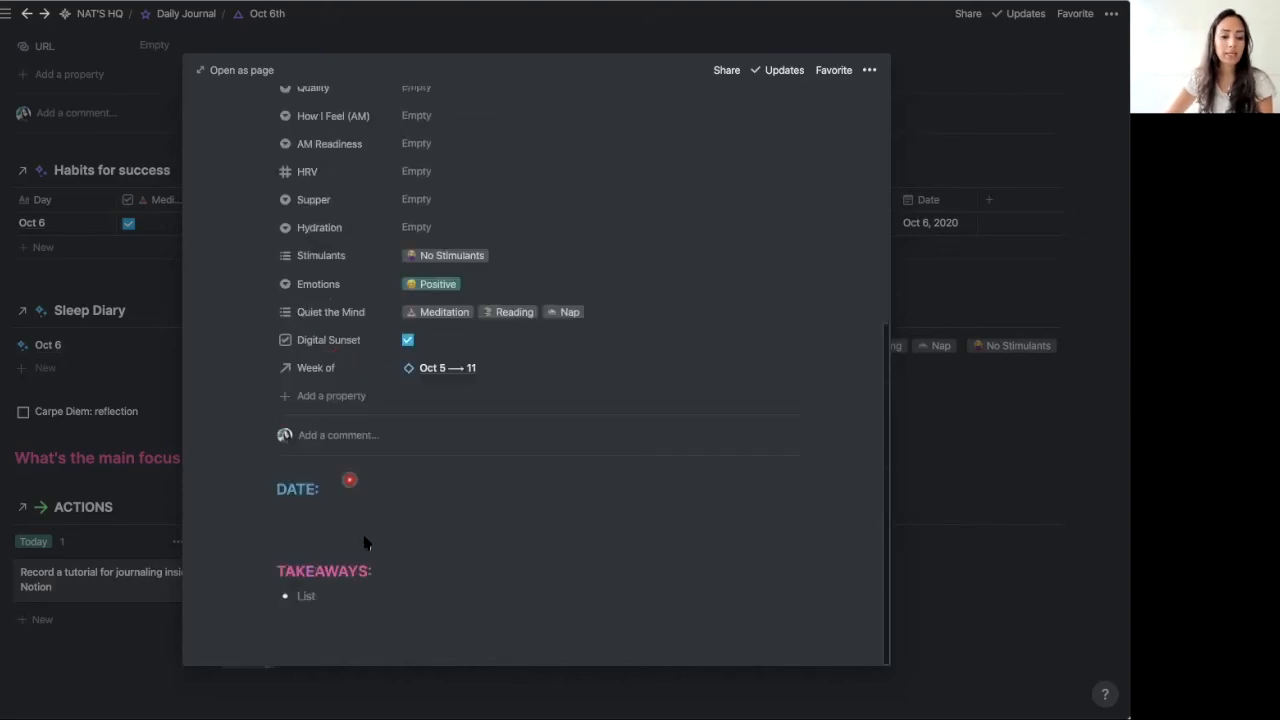
pyautogui.click(142, 364)
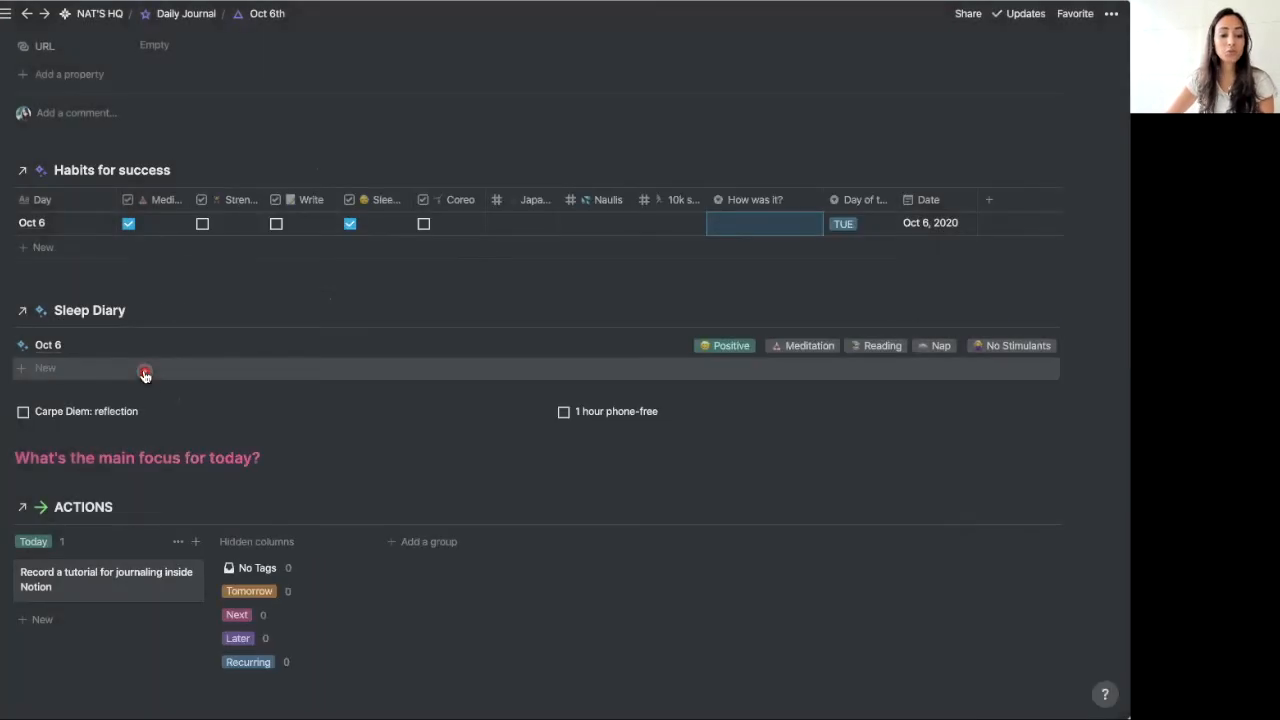
# Examine the Date and Done filters of the ACTIONS board without changing them.
pyautogui.click(349, 466)
pyautogui.scroll(-1, 242, 457)
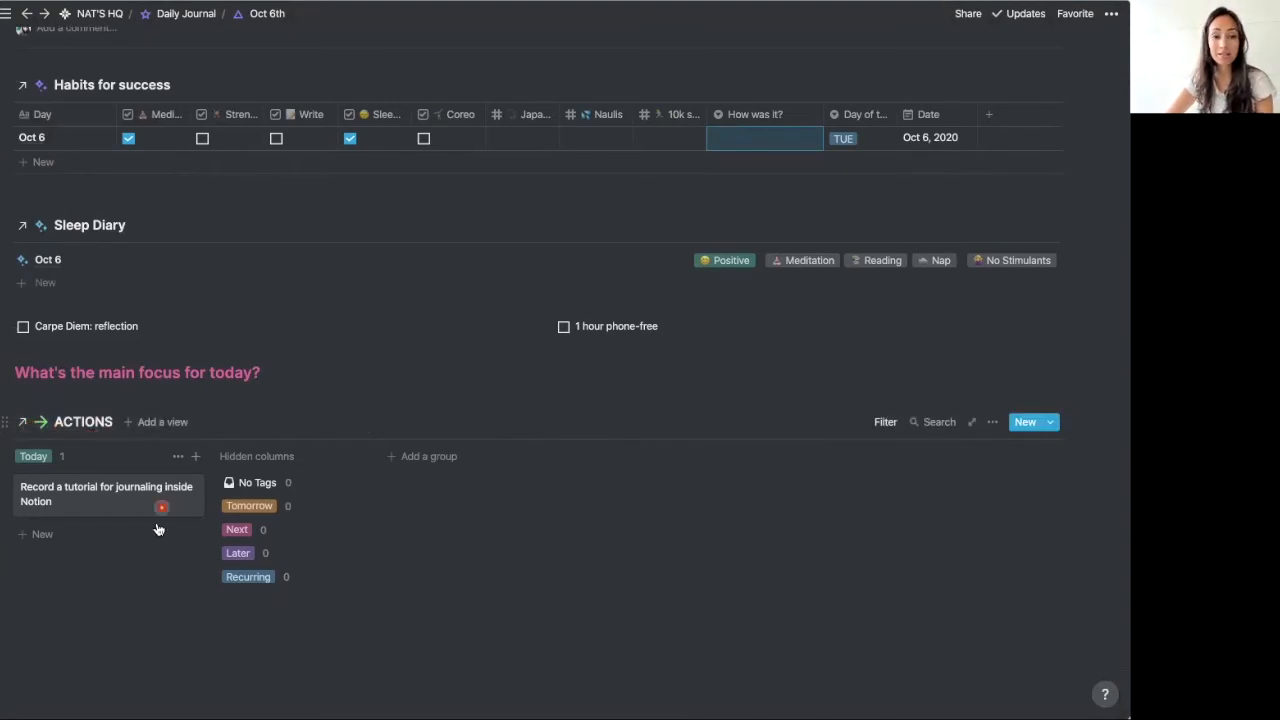
pyautogui.click(884, 426)
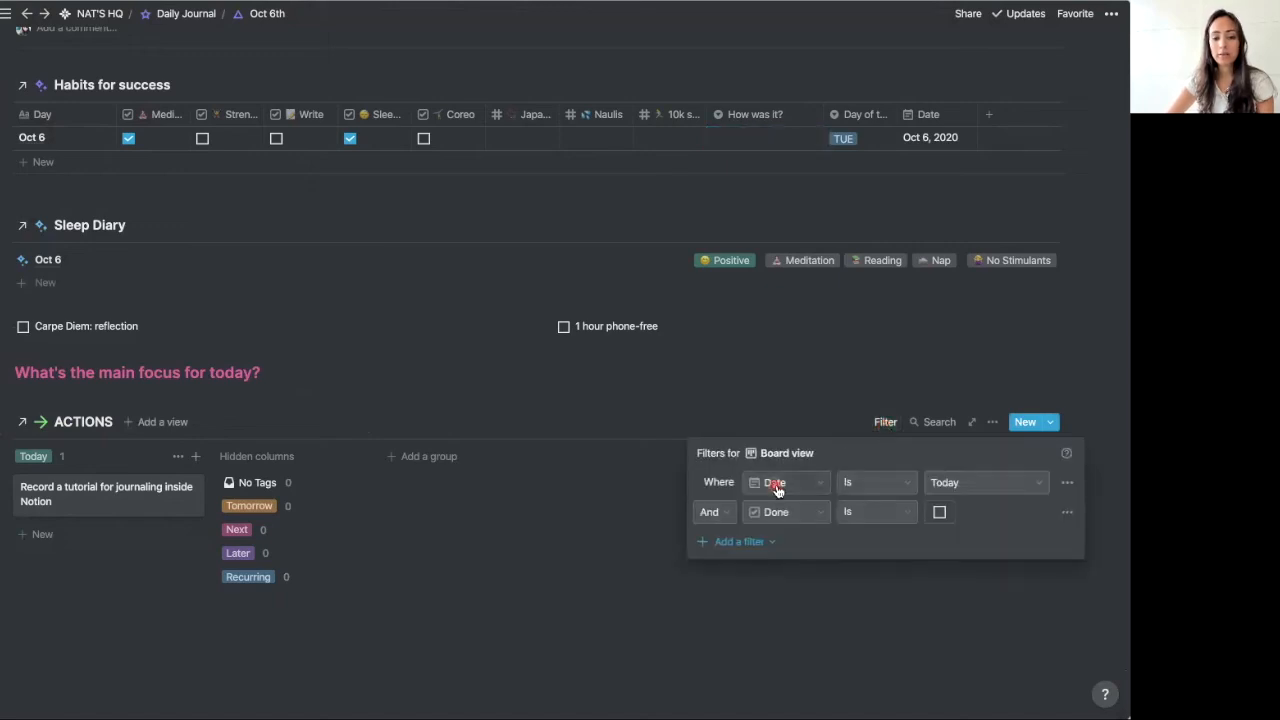
pyautogui.click(816, 484)
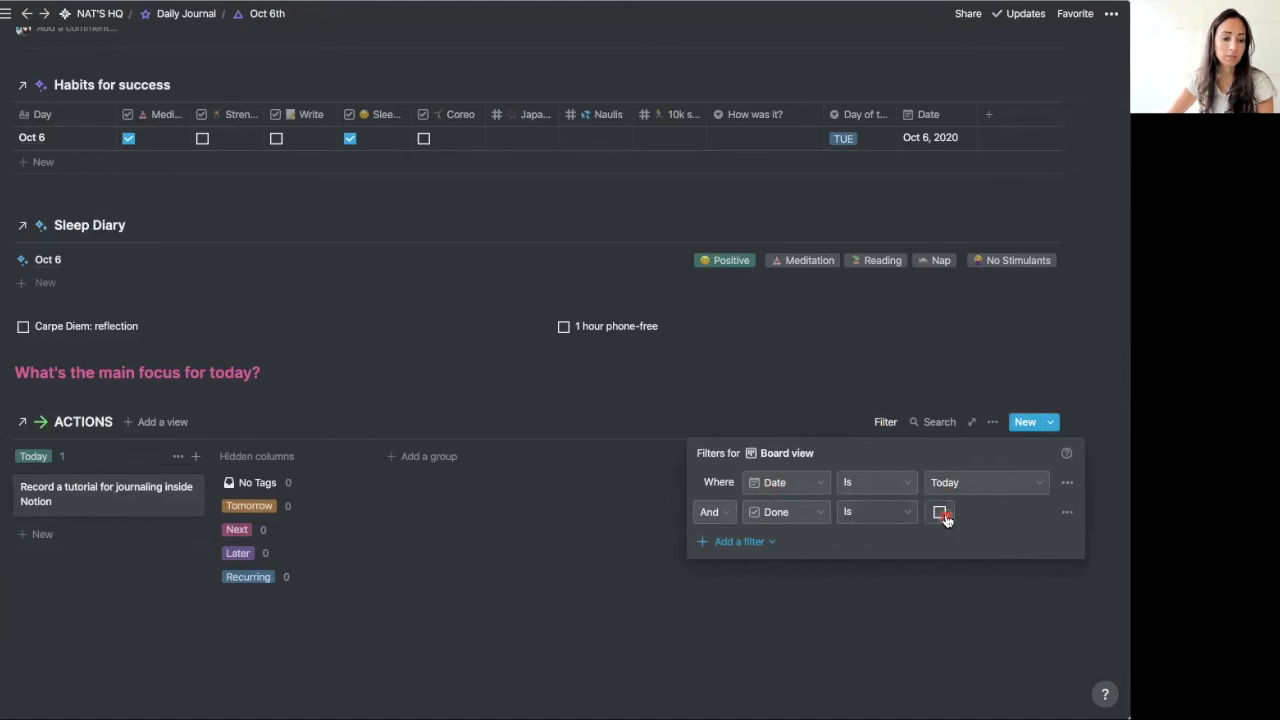
pyautogui.click(656, 492)
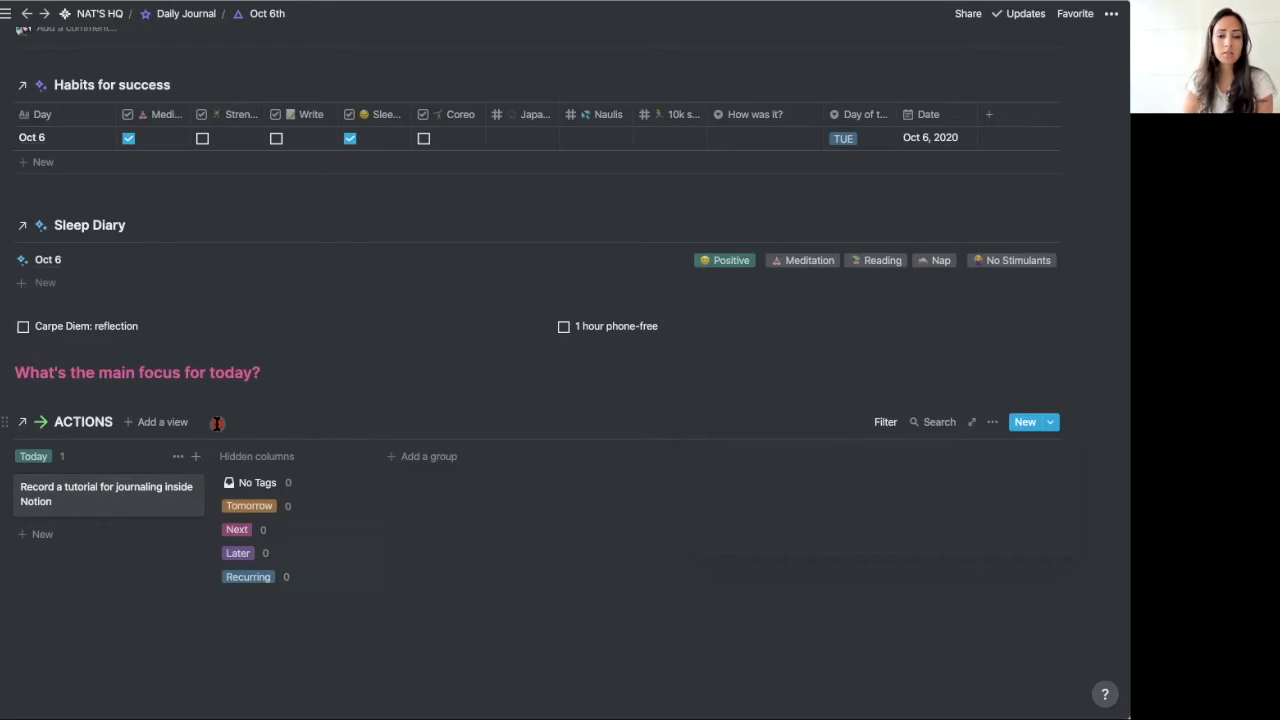
# Leave the Oct 6th entry and return through Daily Journal to the NAT'S HQ page.
pyautogui.scroll(10, 332, 428)
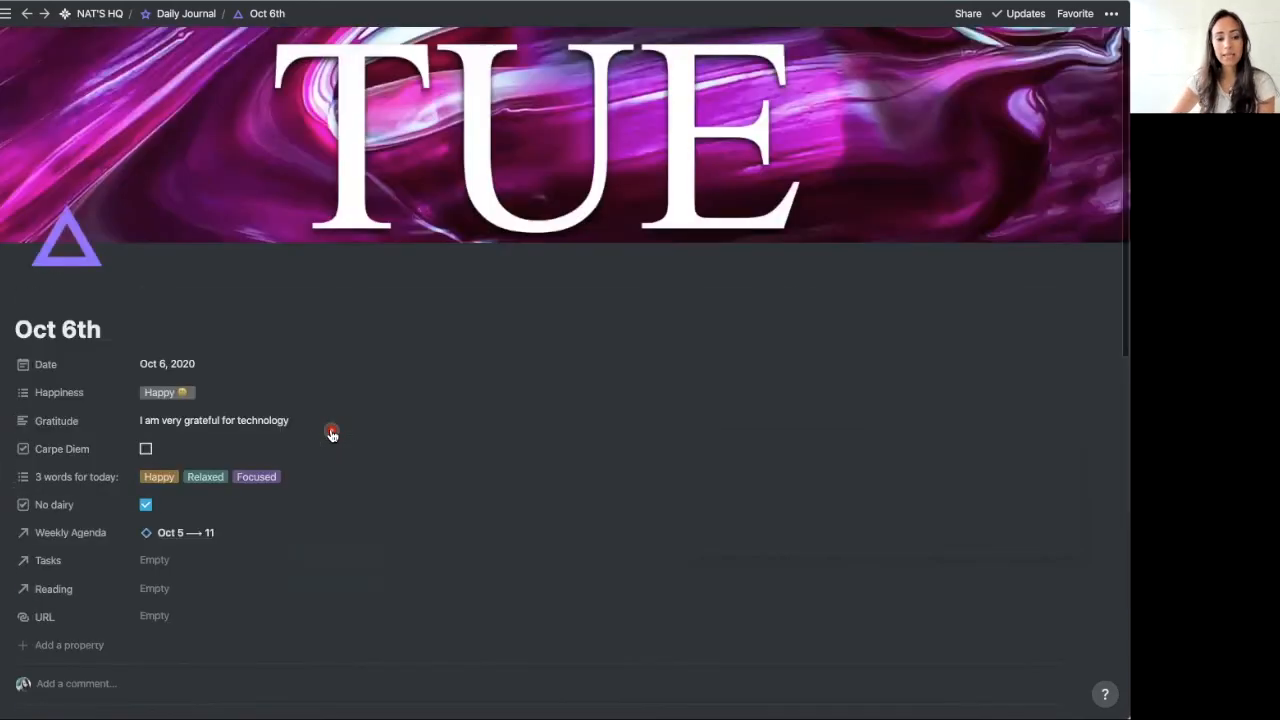
pyautogui.click(158, 14)
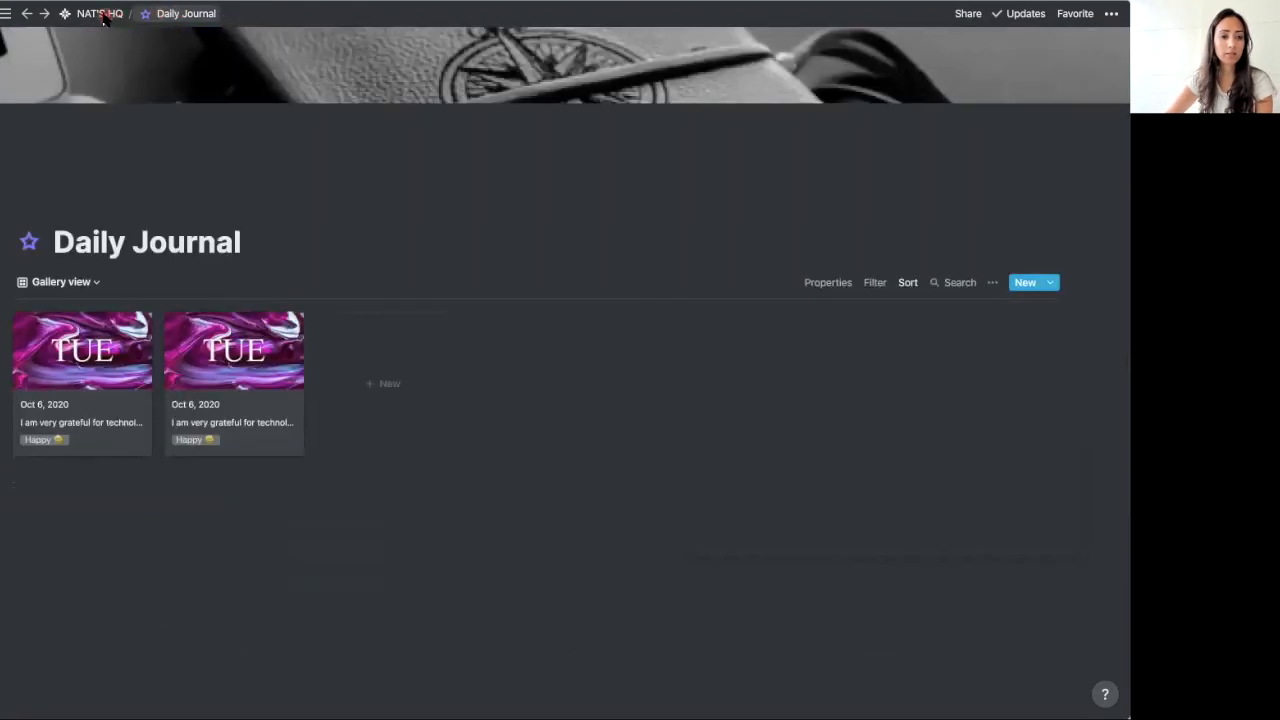
pyautogui.click(95, 14)
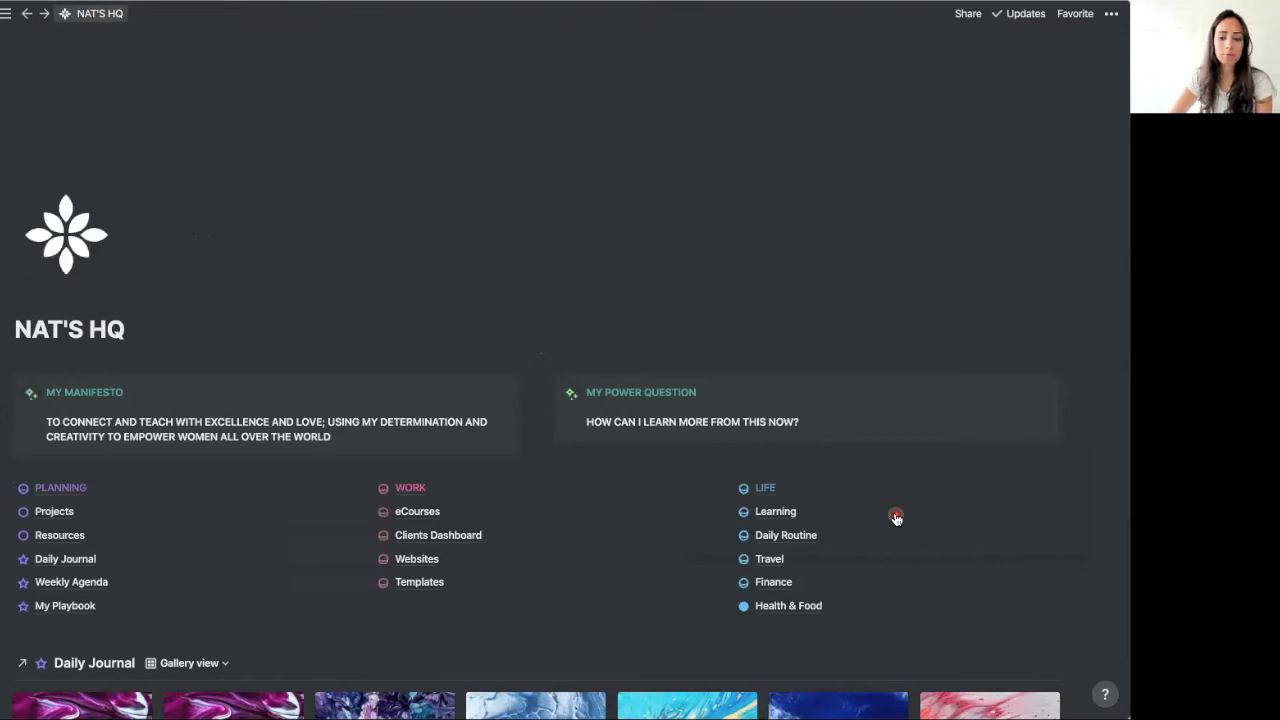
# Look over the Daily Journal gallery on the NAT'S HQ page, from the Oct 6th entries back through September.
pyautogui.scroll(-4, 898, 433)
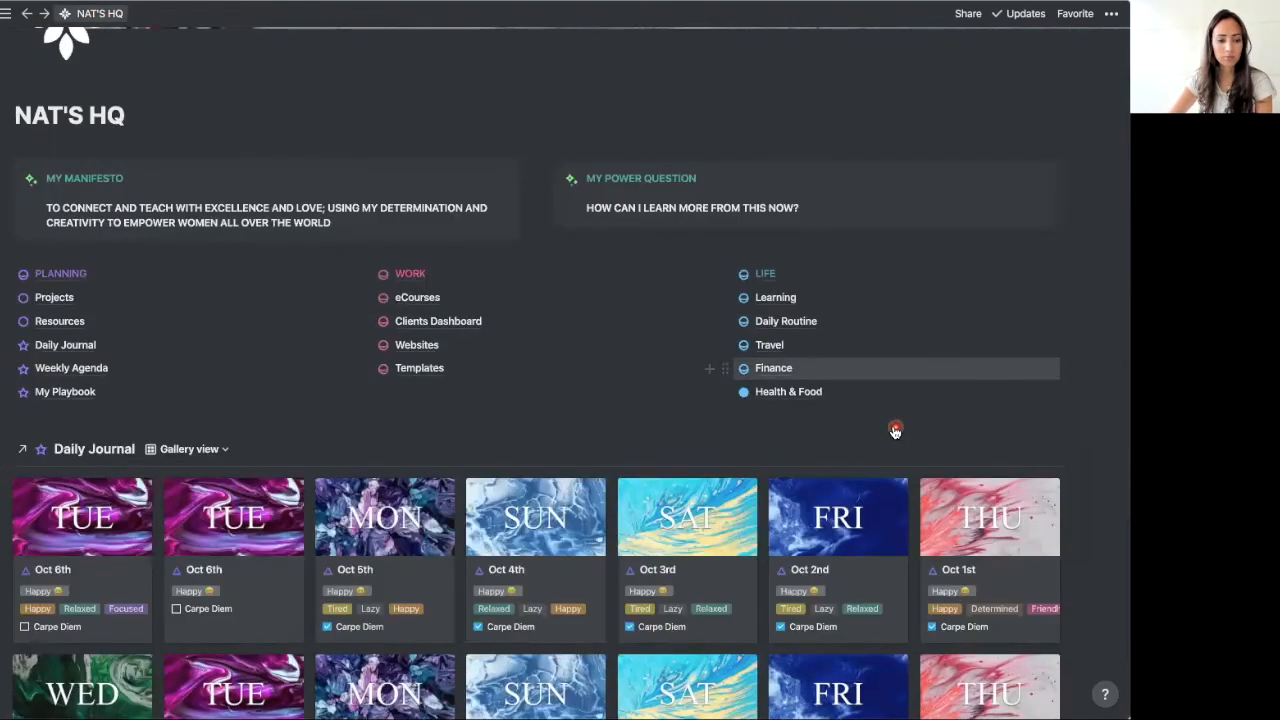
pyautogui.scroll(-4, 870, 440)
pyautogui.scroll(-1, 836, 449)
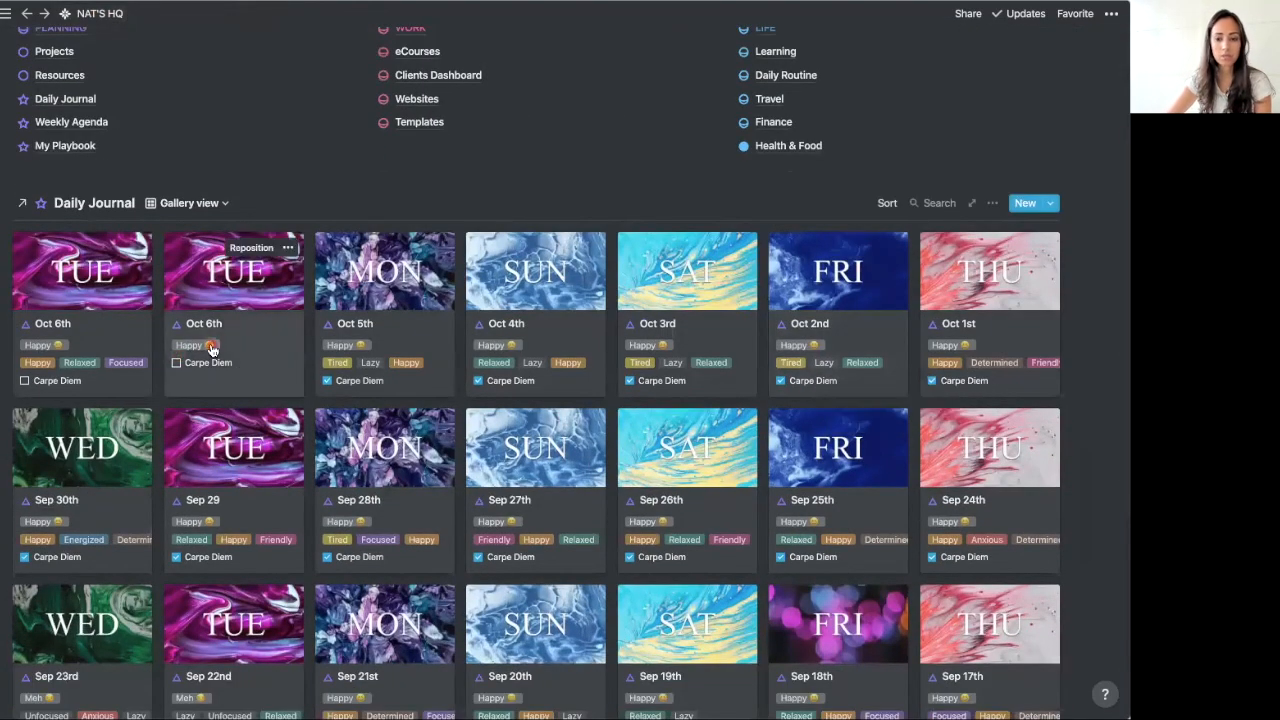
pyautogui.scroll(-2, 340, 350)
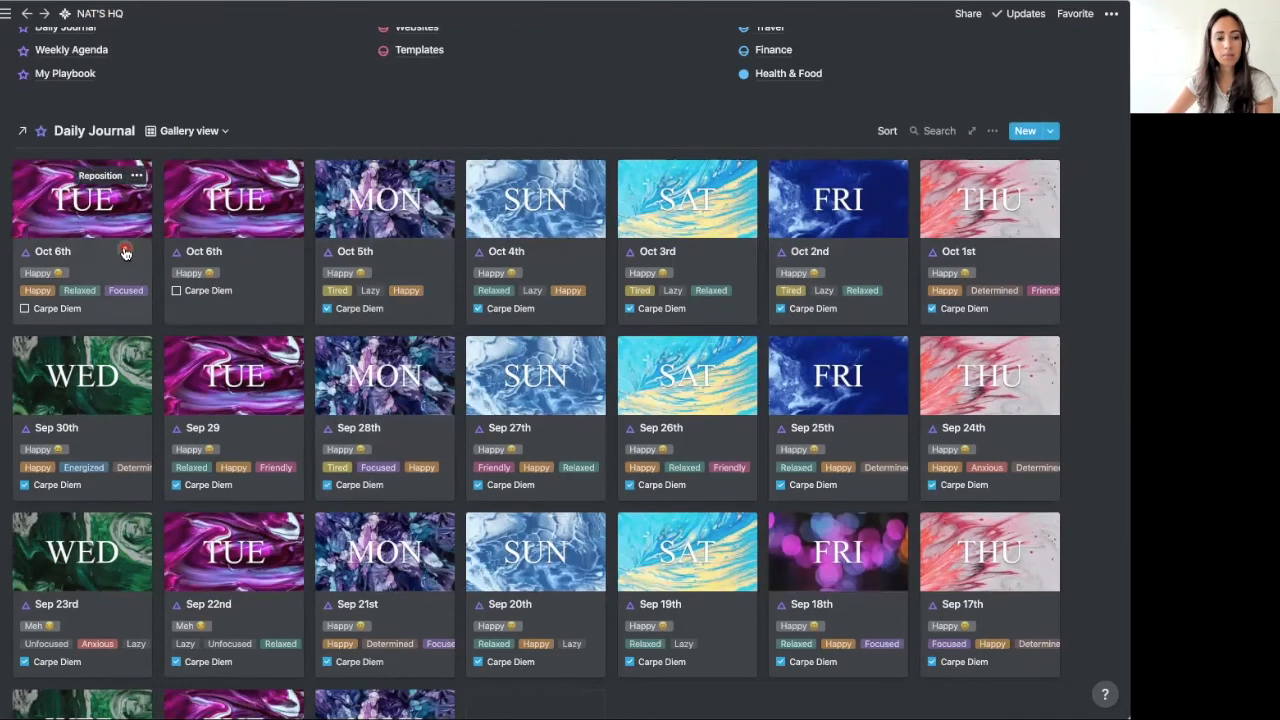
pyautogui.scroll(-2, 125, 253)
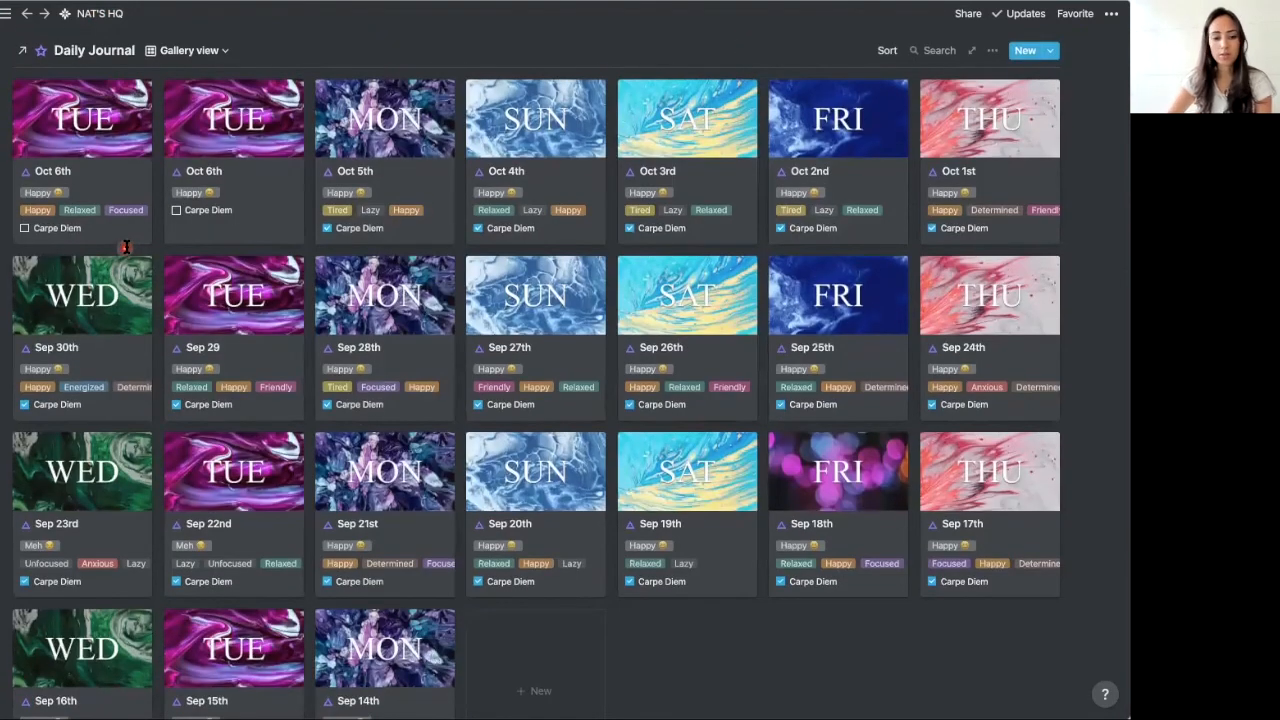
pyautogui.scroll(-1, 127, 245)
pyautogui.scroll(3, 127, 247)
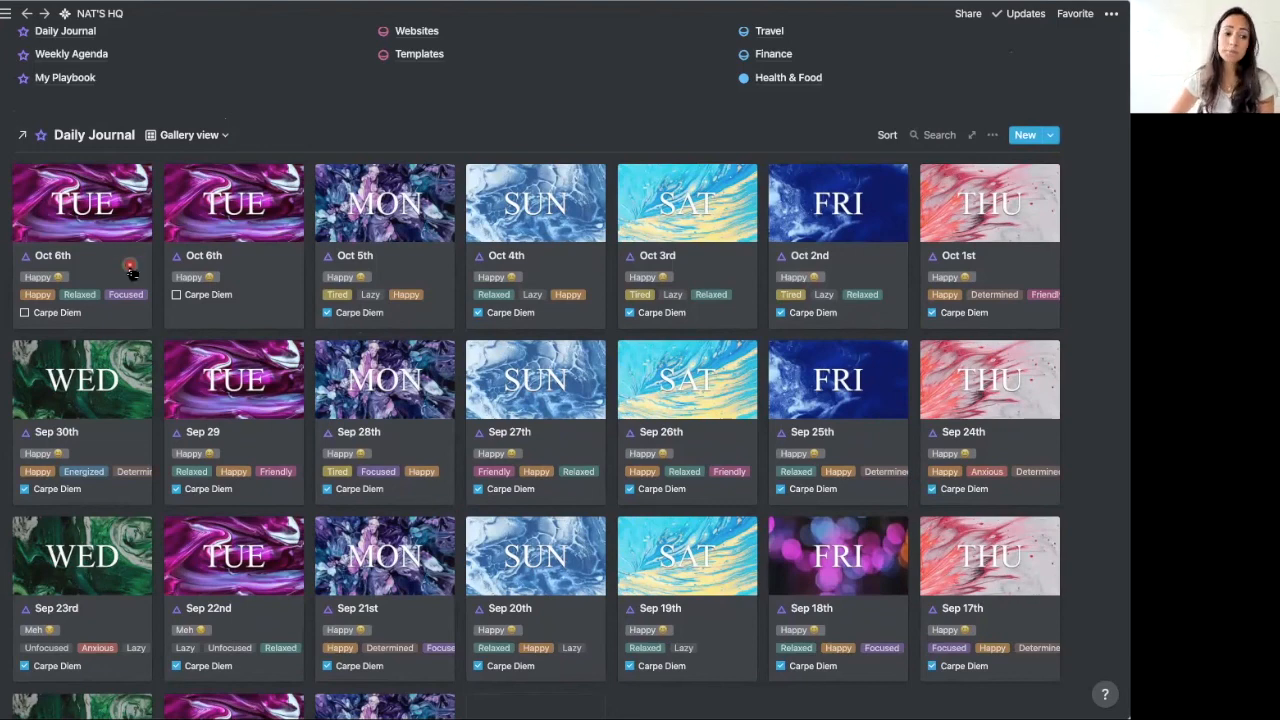
pyautogui.scroll(5, 130, 270)
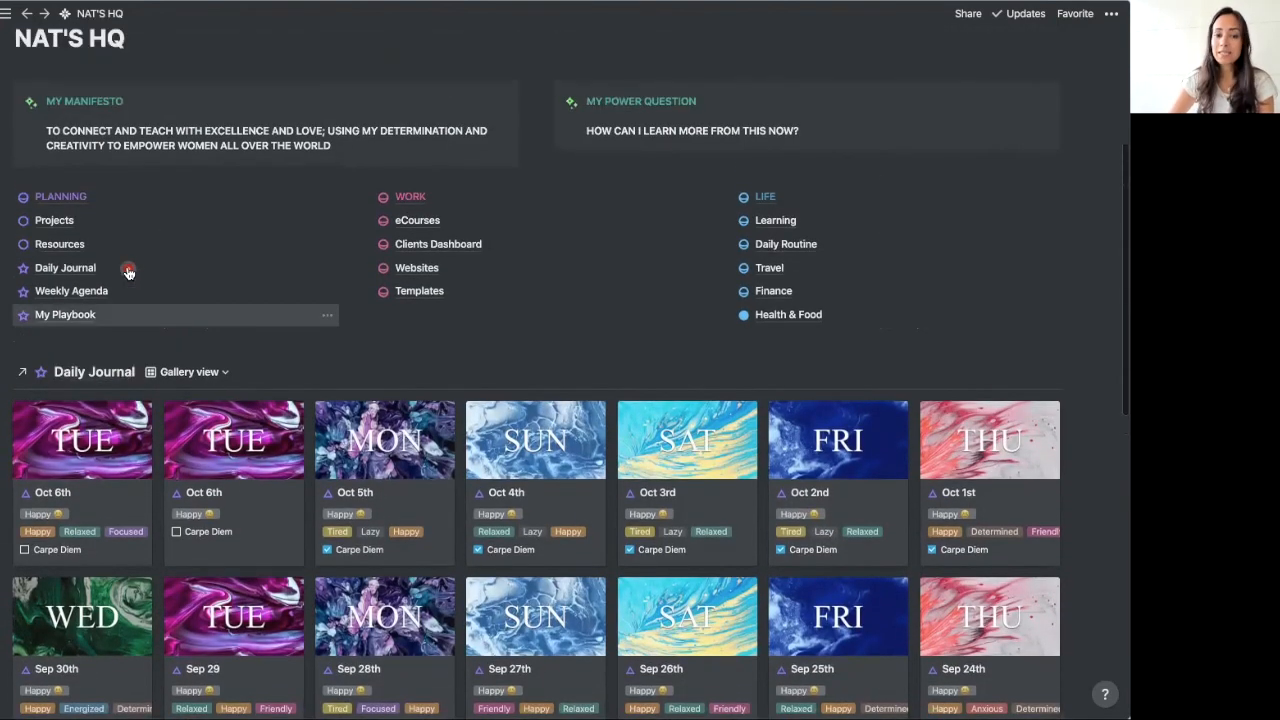